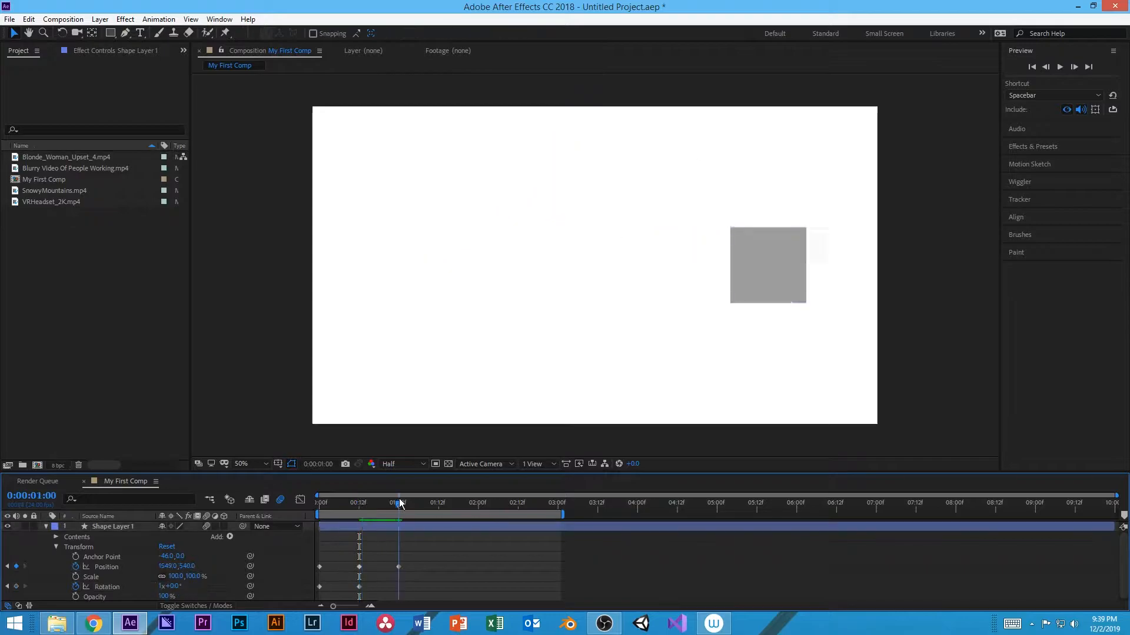
Scrub through the square's animation over its first second and save the project as MyFirstComp.aep.
click(319, 505)
drag(318, 505, 416, 506)
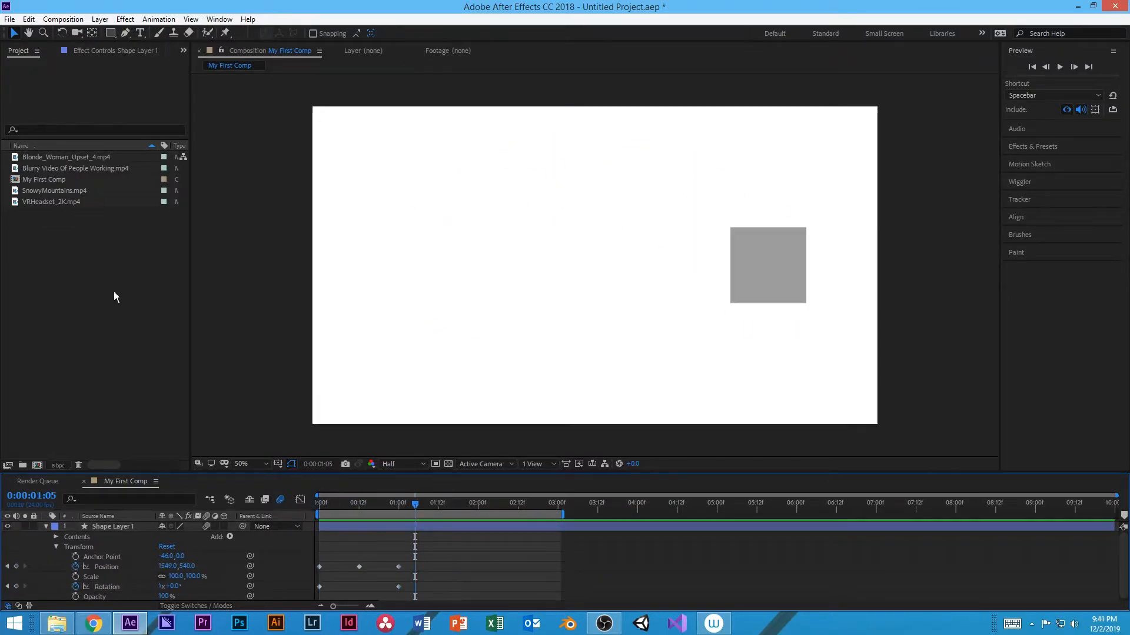
key(ctrl+s)
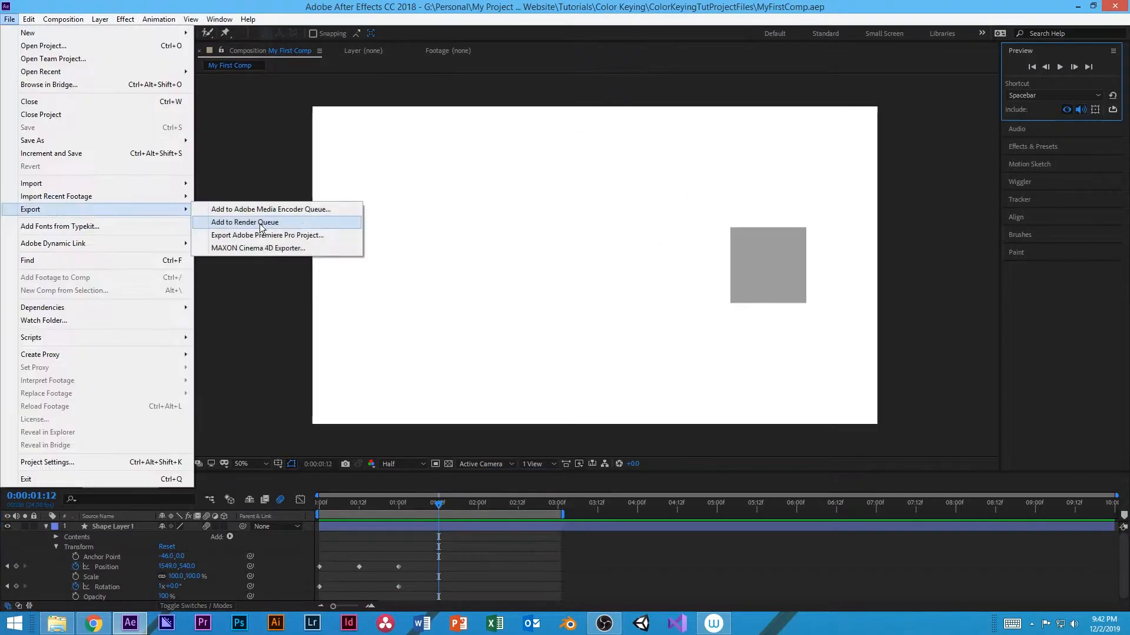
Add the composition to the render queue, output it as MyFirstComp.mov and open the rendered movie.
click(252, 222)
click(298, 558)
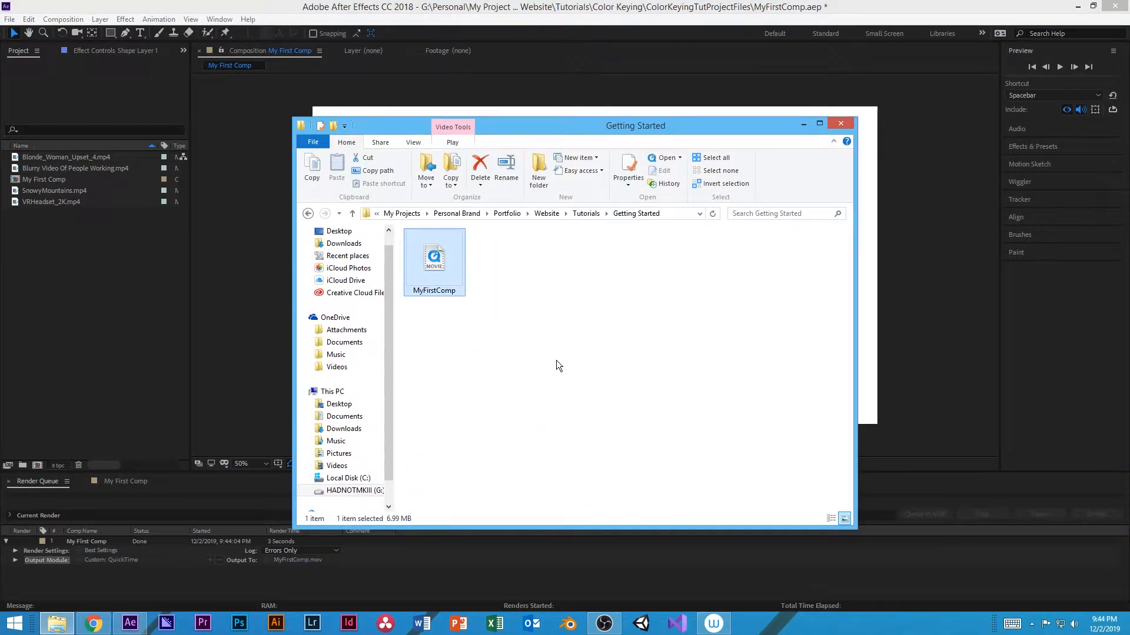
key(Return)
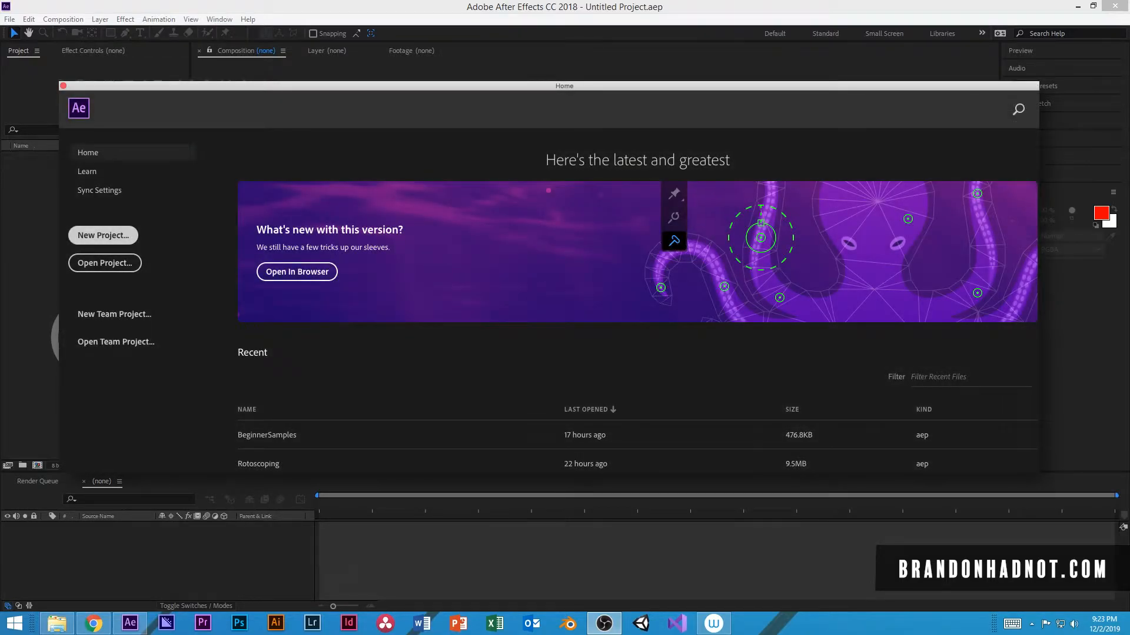
Dismiss the start screen and begin a new composition named My First Comp.
key(Escape)
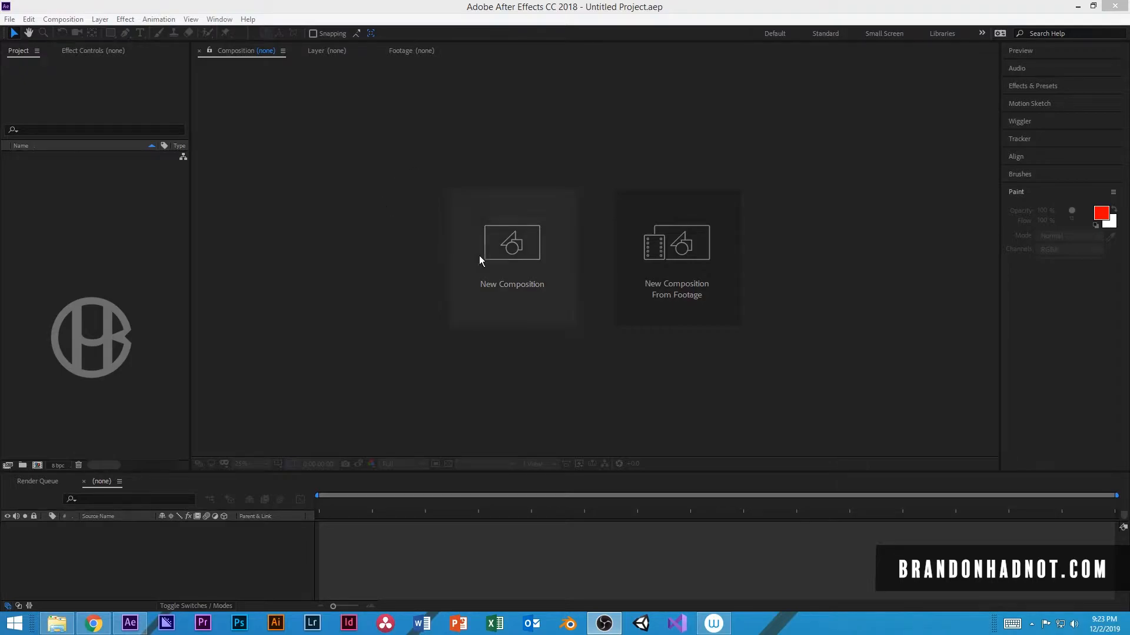
click(535, 246)
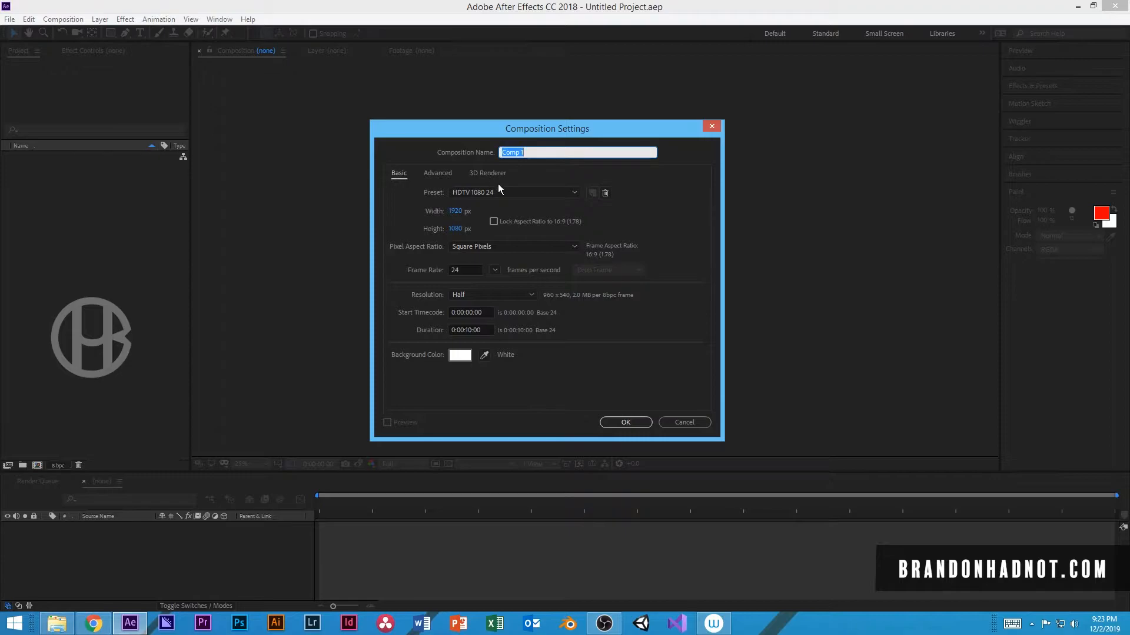
text(My First Comp)
click(400, 176)
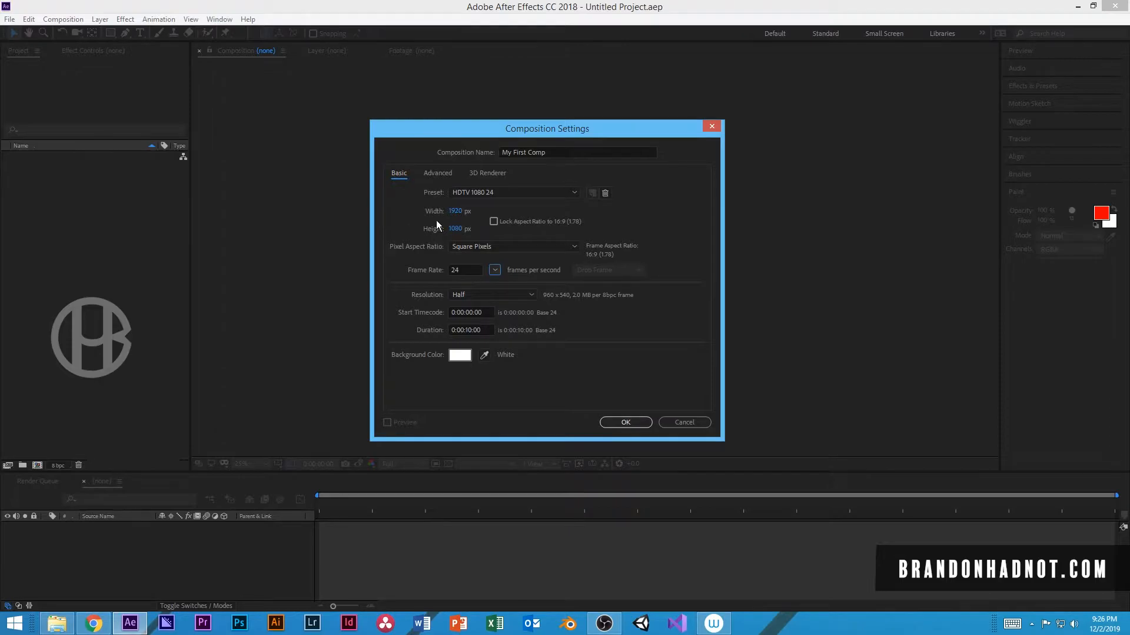
Choose the HDTV 1080 24 preset and review the frame rate and resolution options, keeping 24 and Half.
click(531, 194)
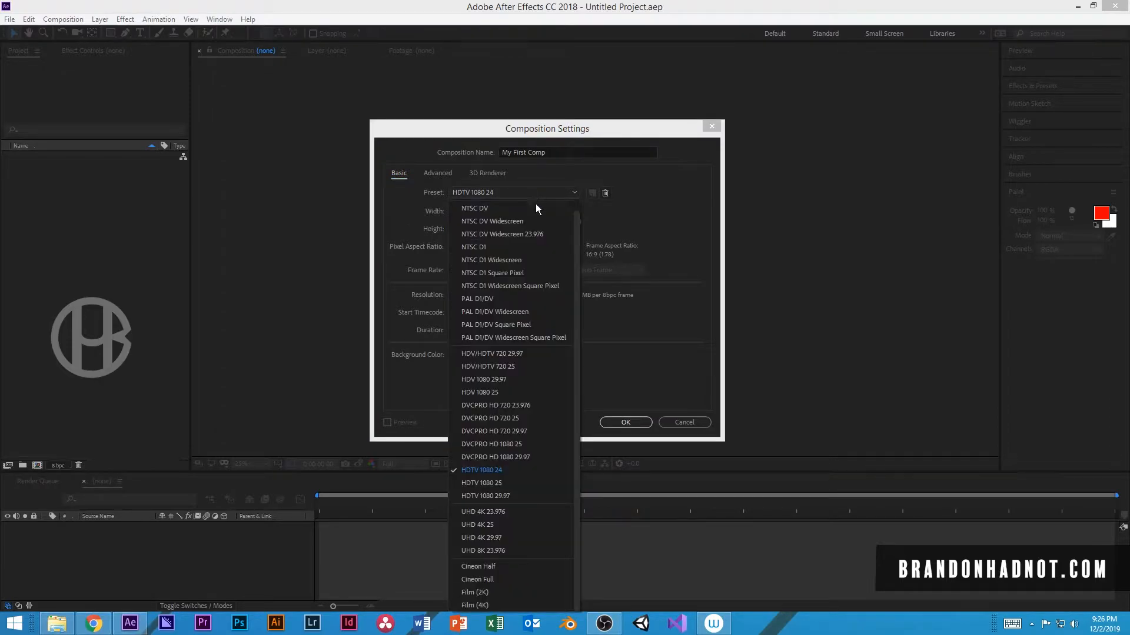
click(522, 472)
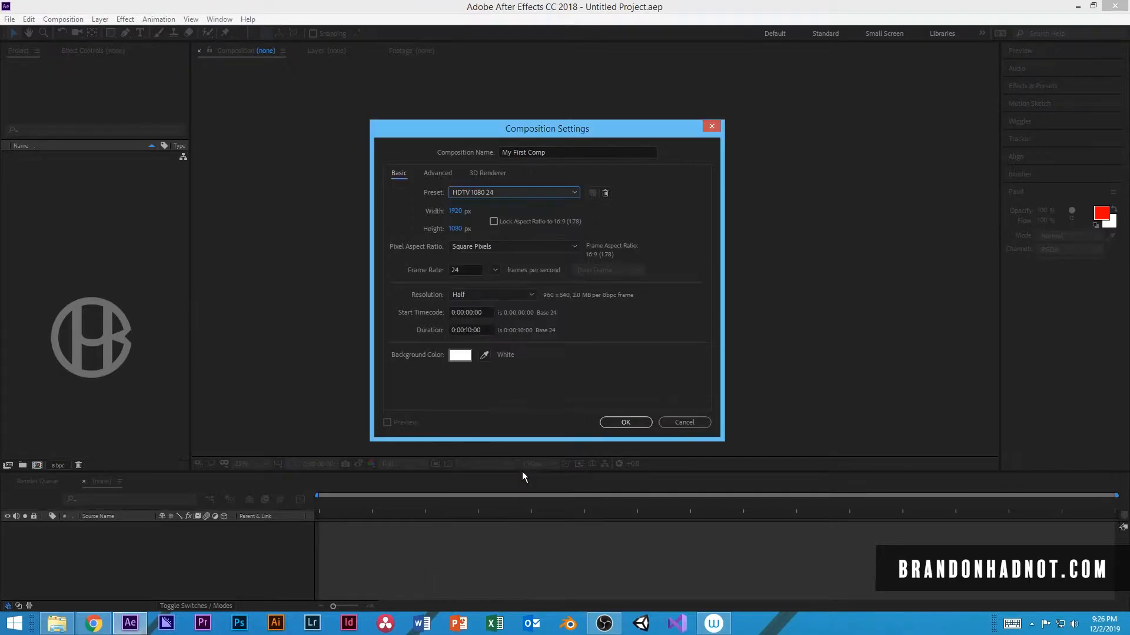
click(494, 272)
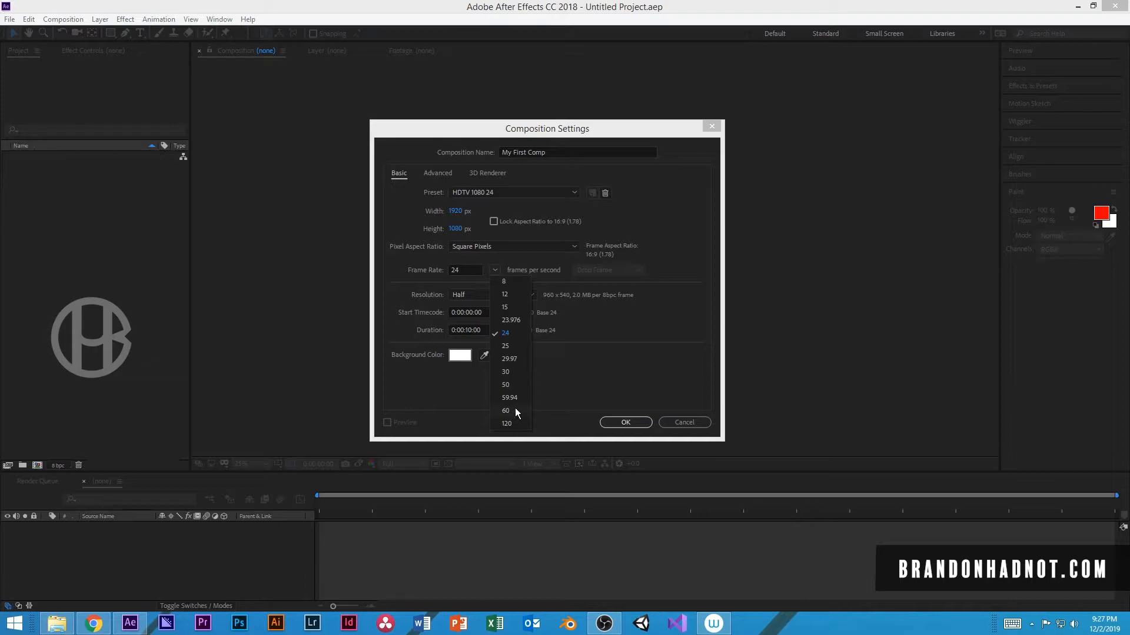
click(616, 353)
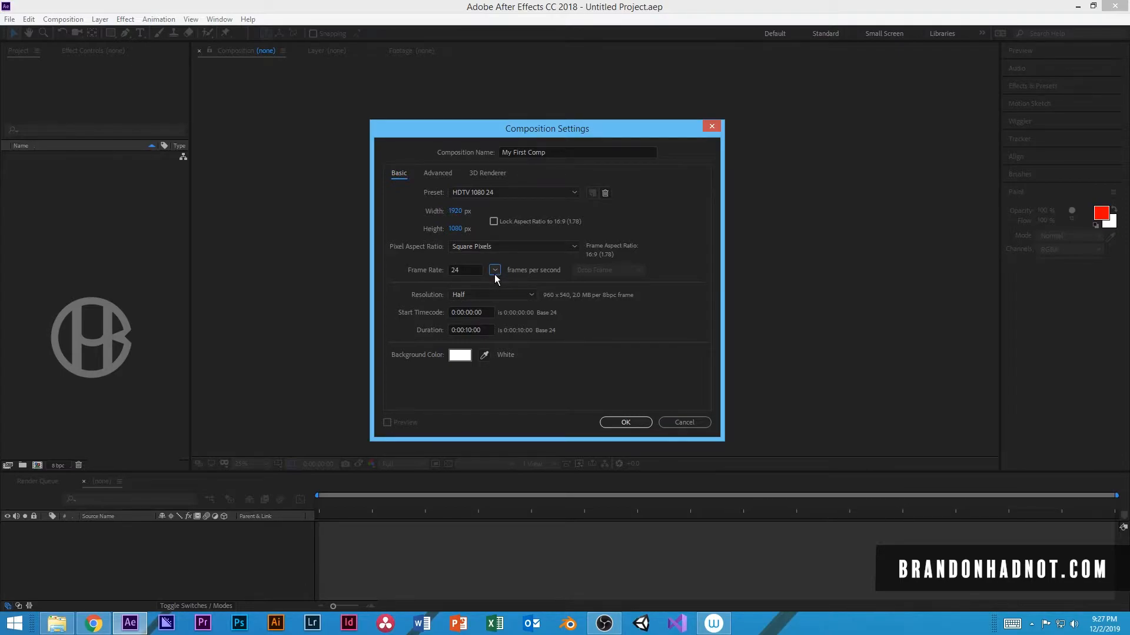
click(501, 296)
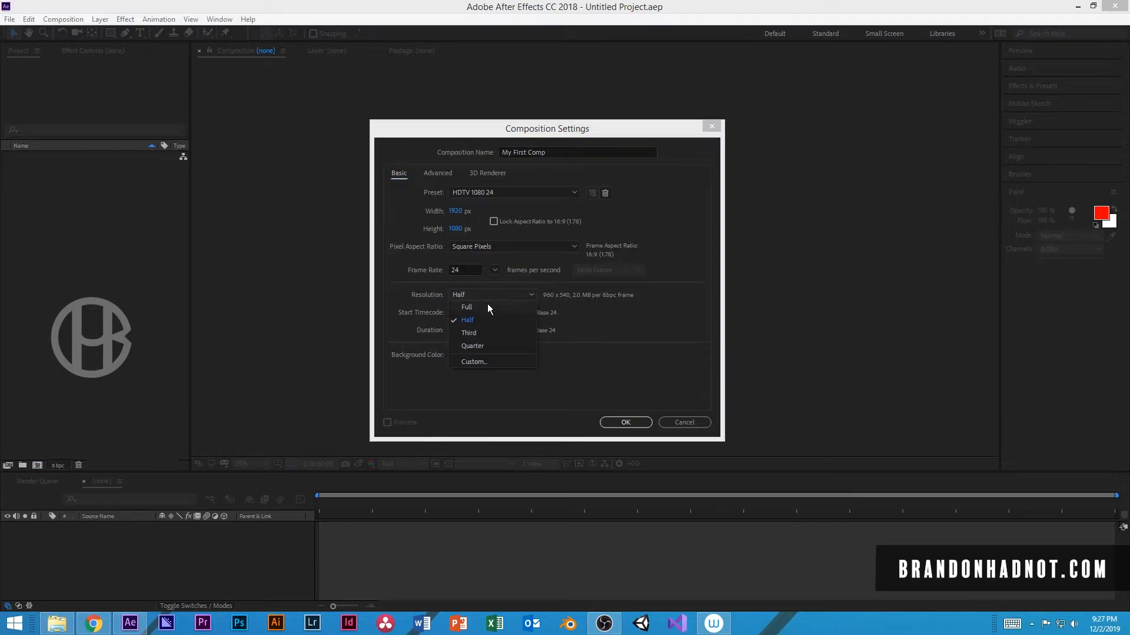
click(599, 293)
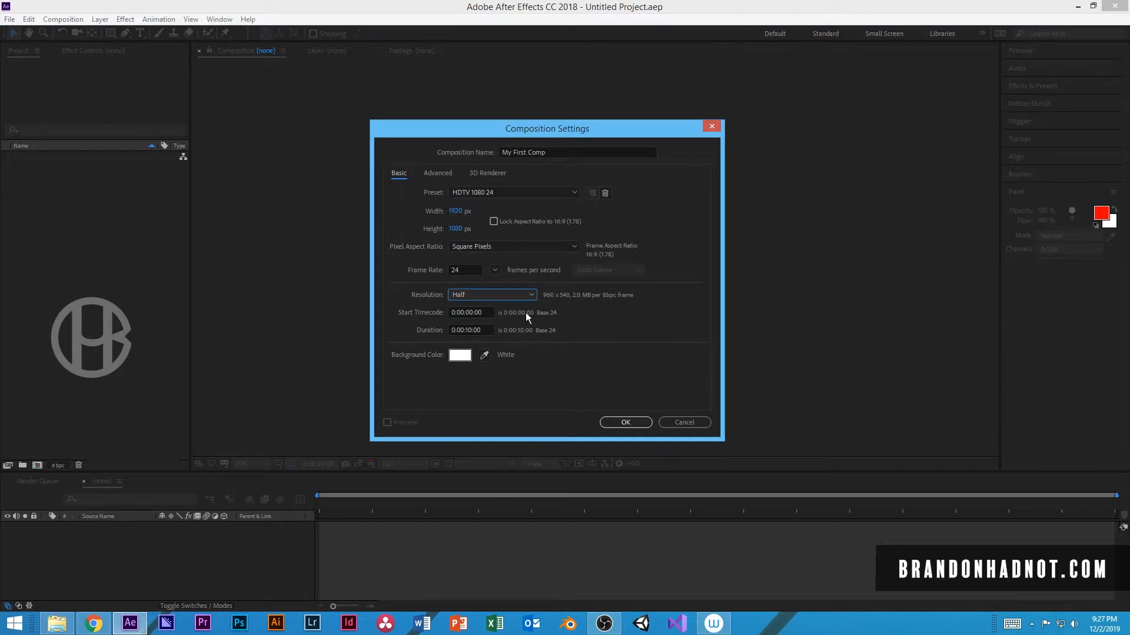
Examine the seconds and frames portions of the composition's duration timecode.
click(486, 330)
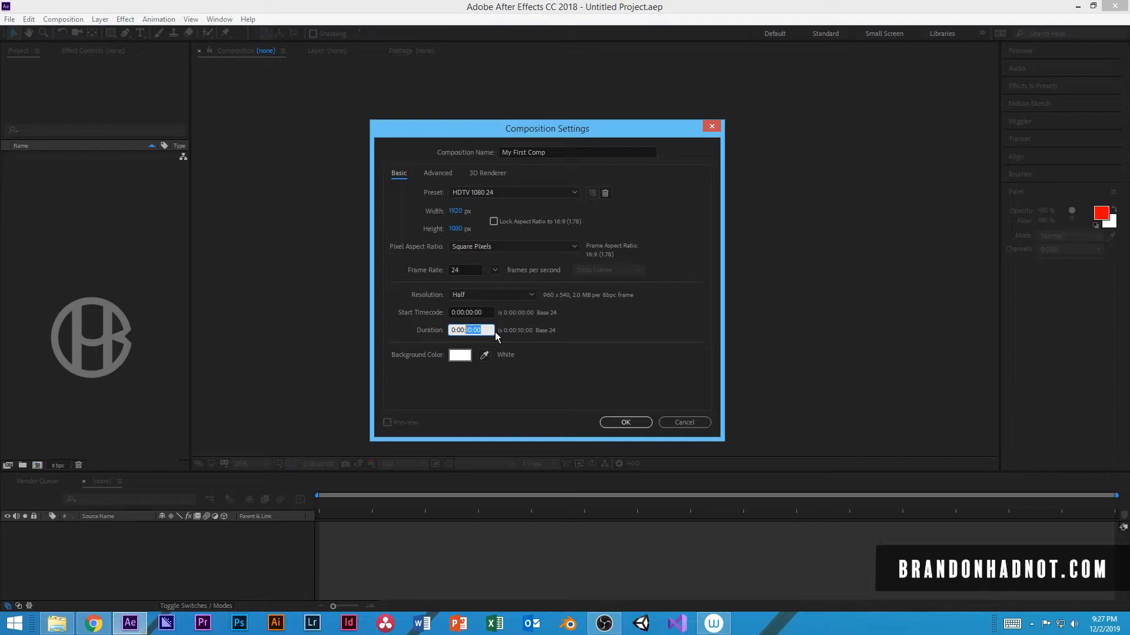
key(shift+Left)
key(shift+Left)
key(shift+Left)
key(shift+Left)
key(shift+Left)
key(shift+Right)
key(shift+Right)
key(Left)
click(469, 330)
Set the background color to white and create the composition.
click(460, 355)
mouse_move(438, 333)
mouse_down()
mouse_move(429, 365)
mouse_move(424, 312)
mouse_move(412, 423)
mouse_move(366, 273)
mouse_up()
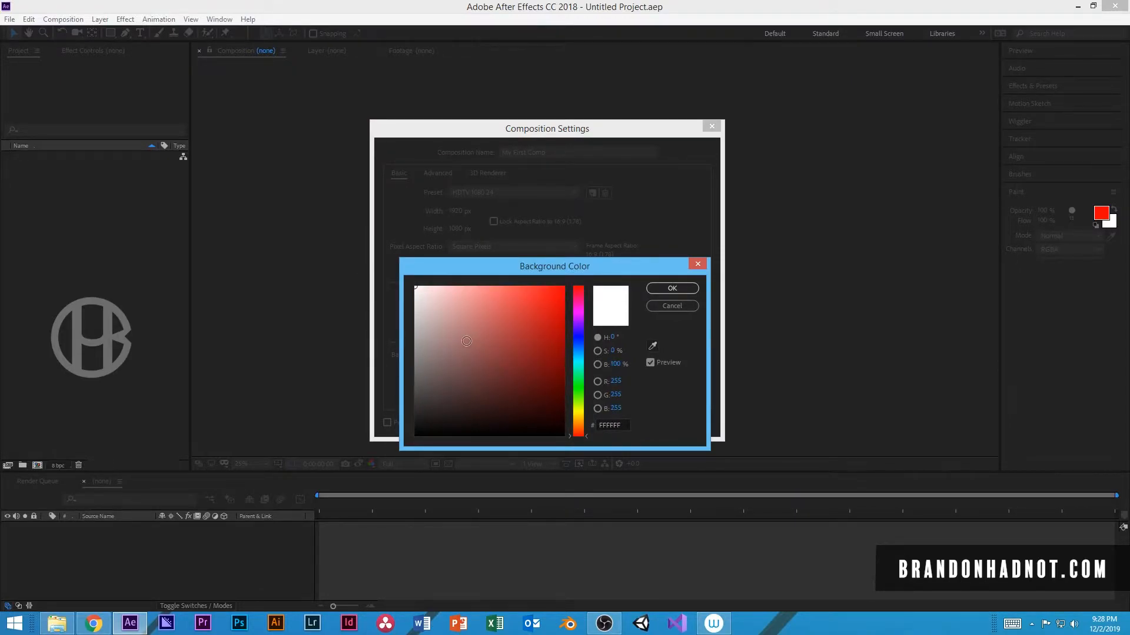
click(420, 288)
click(655, 287)
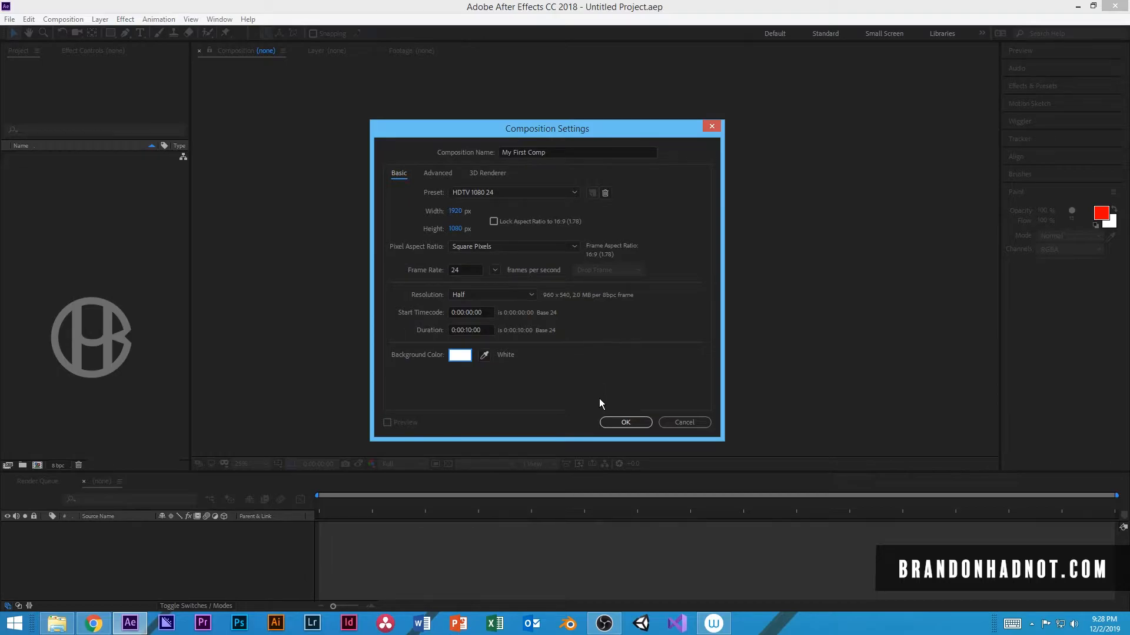
click(634, 421)
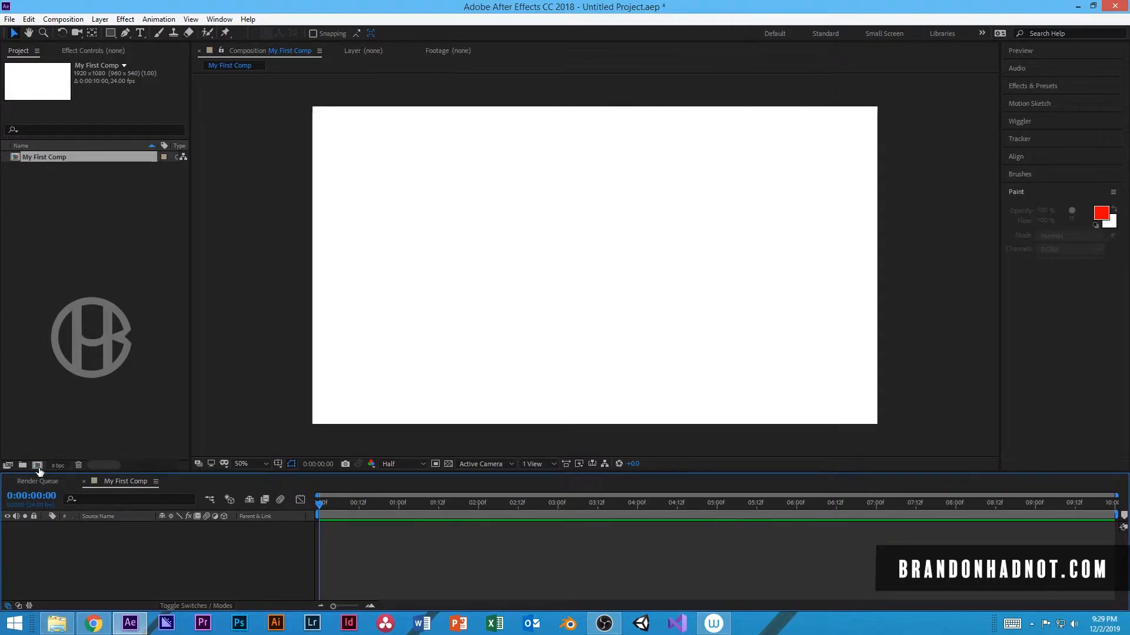
click(37, 465)
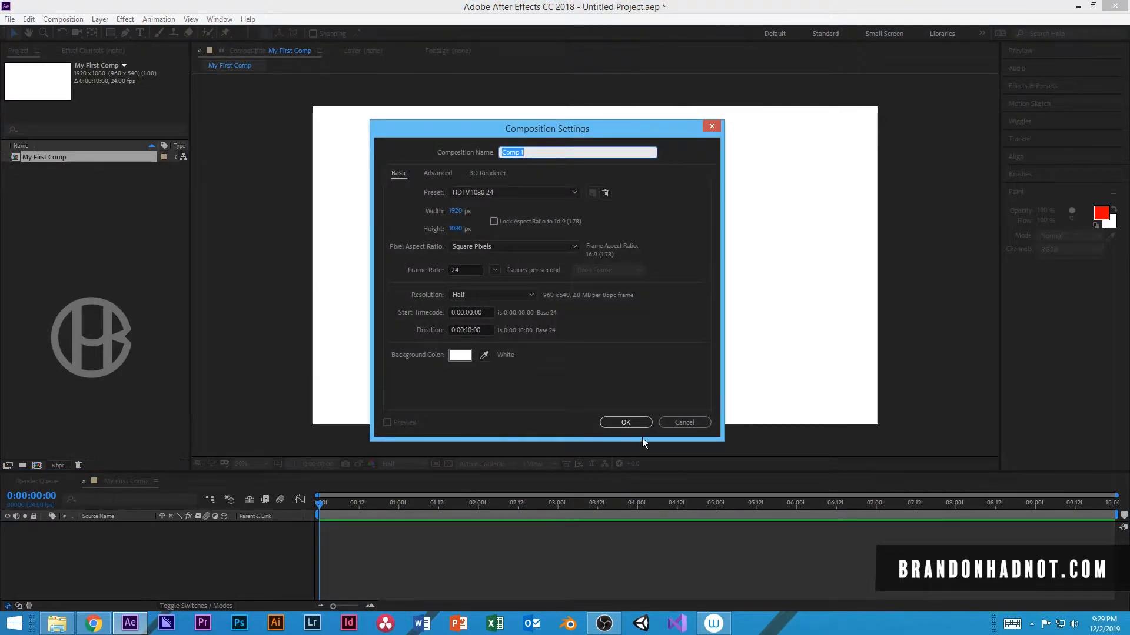
click(684, 422)
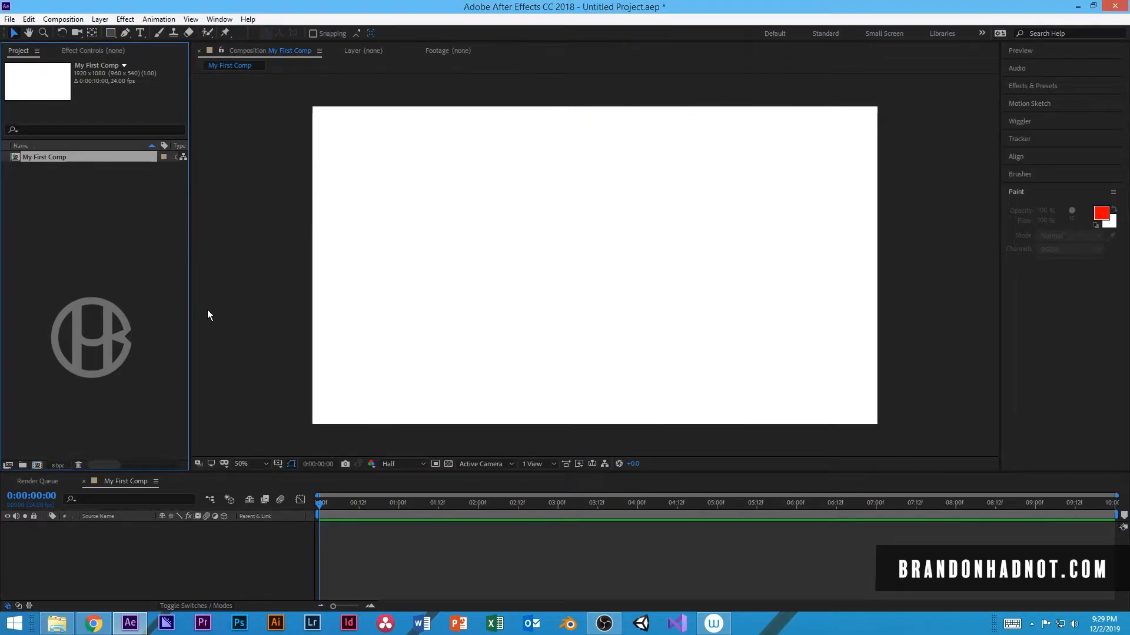
click(124, 183)
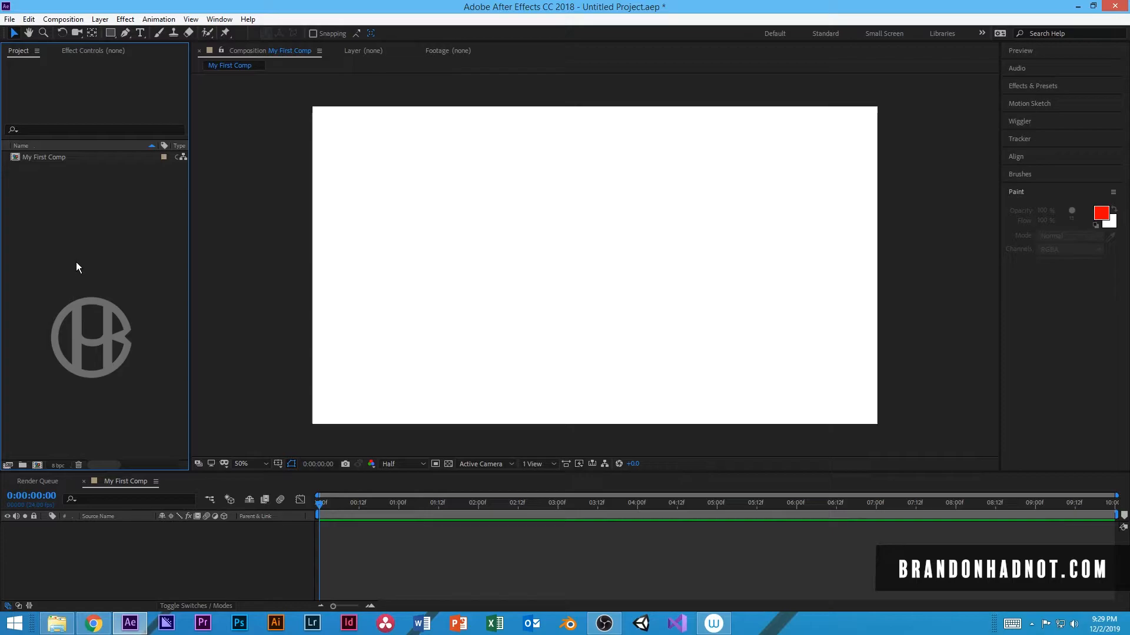
Import Blonde_Woman_Upset_4.mp4, Blurry Video Of People Working.mp4, SnowyMountains.mp4 and VRHeadset_2K.mp4 from the file folder, and preview the woman clip's details.
click(57, 624)
drag(276, 82, 504, 125)
drag(510, 270, 91, 246)
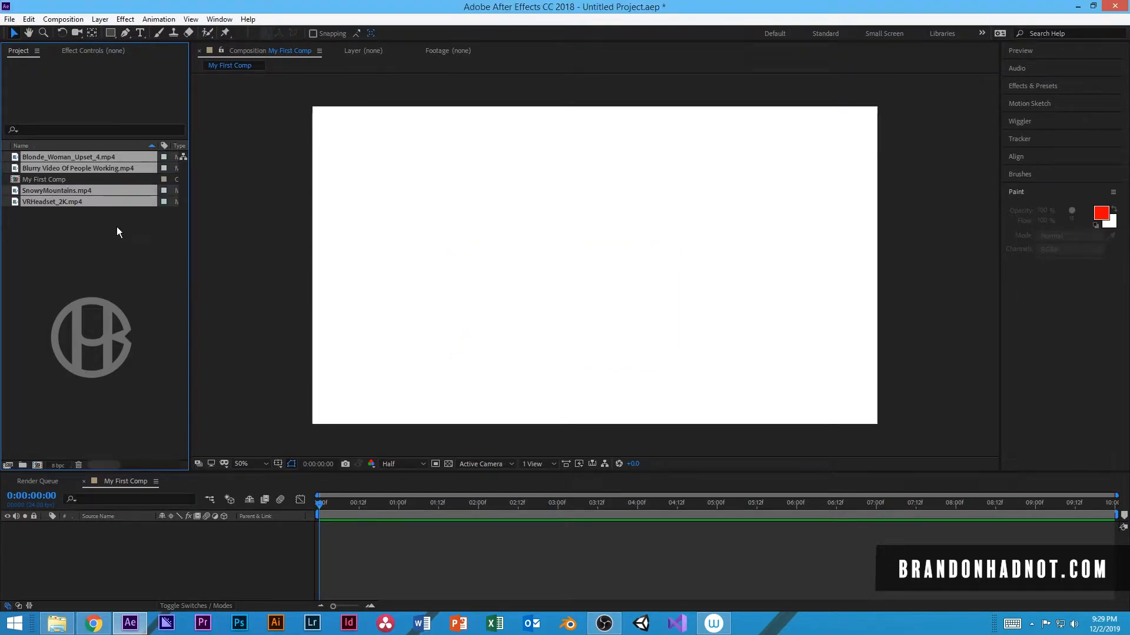
click(116, 227)
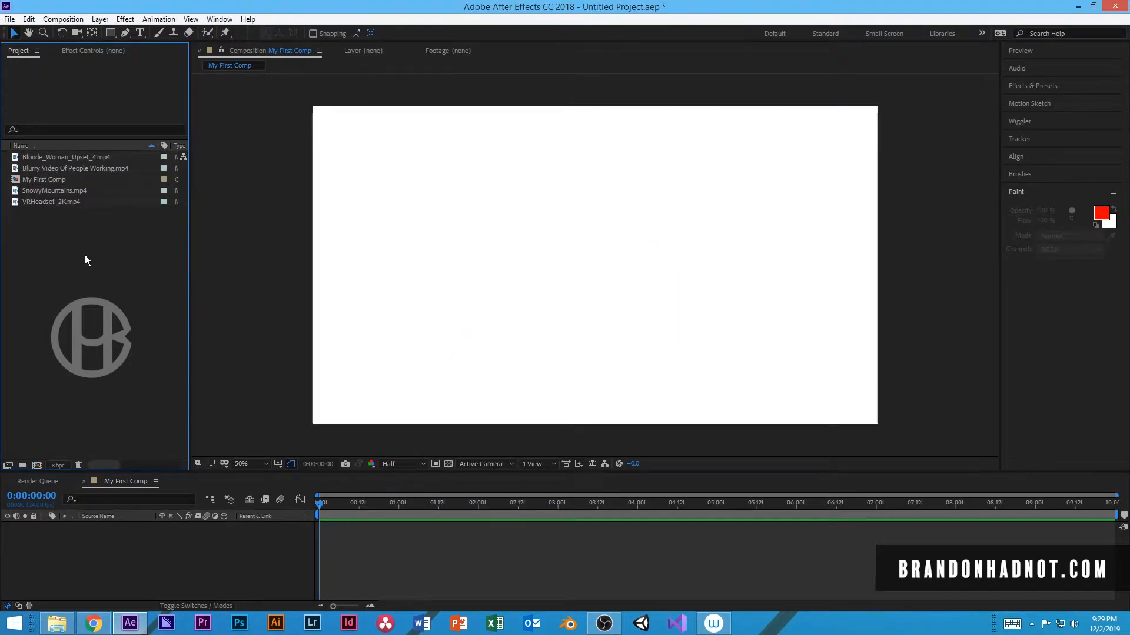
click(54, 158)
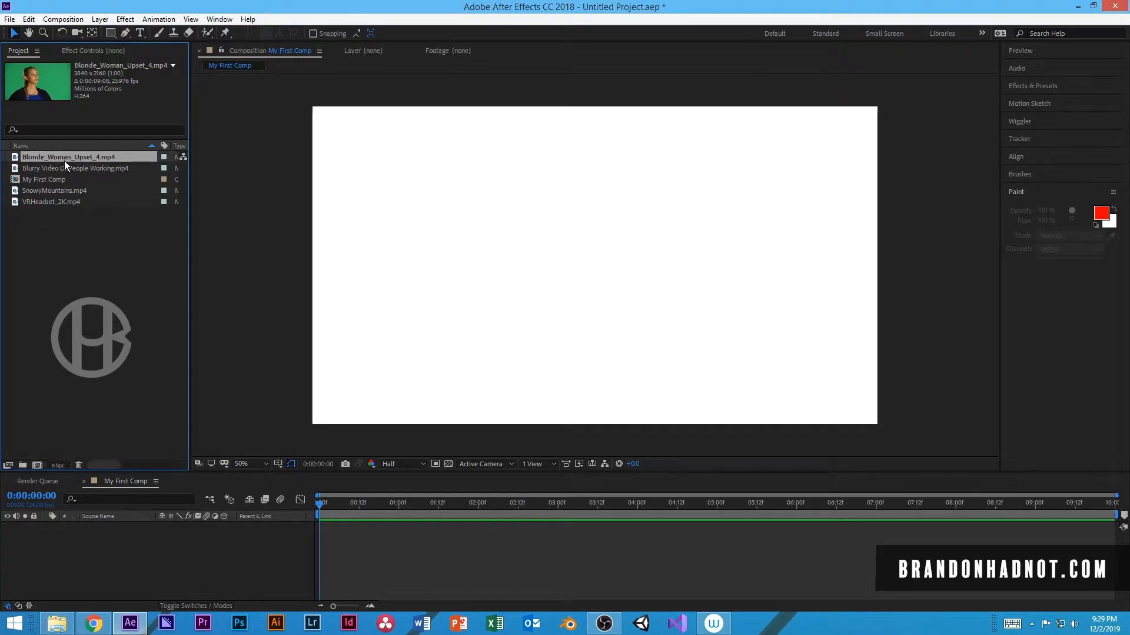
click(147, 236)
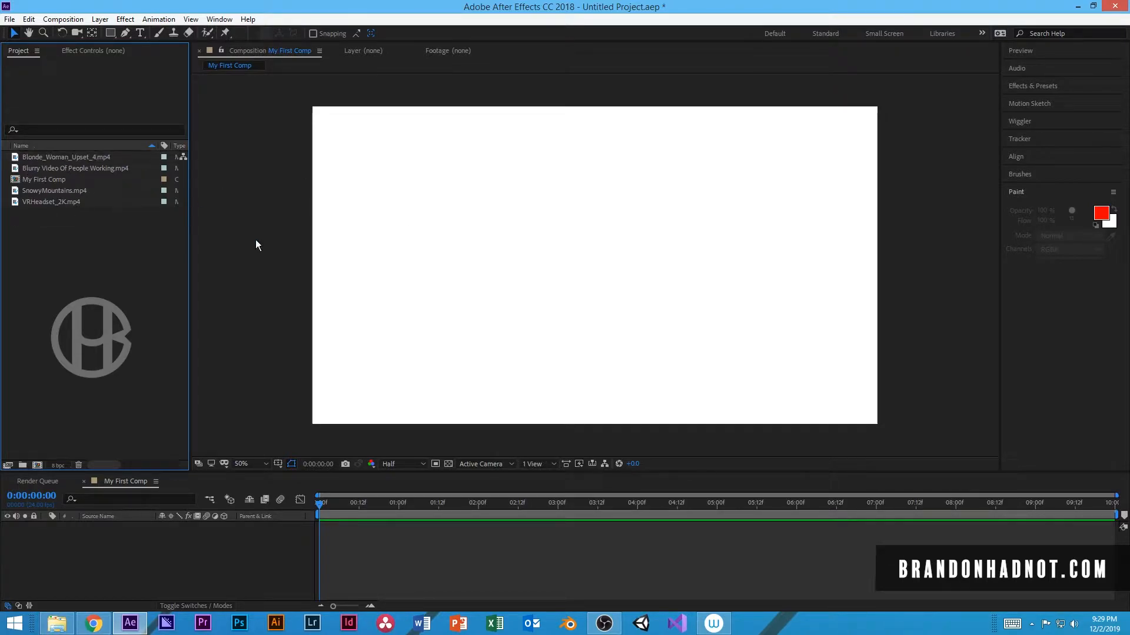
Draw a square with the Rectangle tool near the middle of the composition and select its shape layer.
click(110, 31)
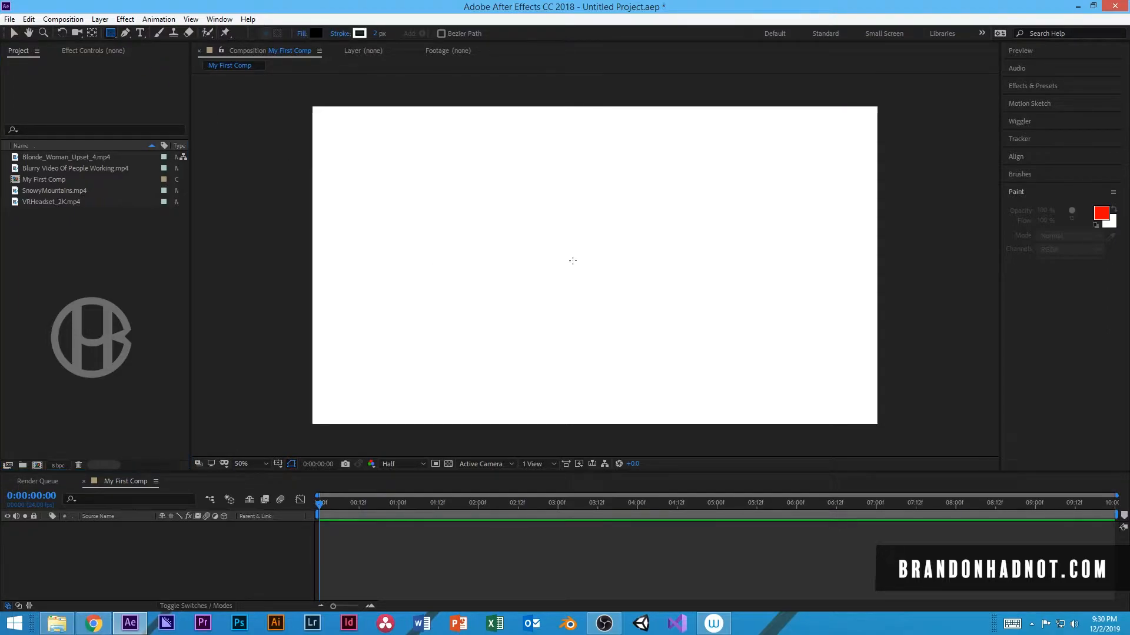
mouse_move(582, 266)
mouse_down()
mouse_move(647, 325)
mouse_move(609, 291)
mouse_move(636, 320)
mouse_move(612, 294)
mouse_move(620, 304)
mouse_up()
key(v)
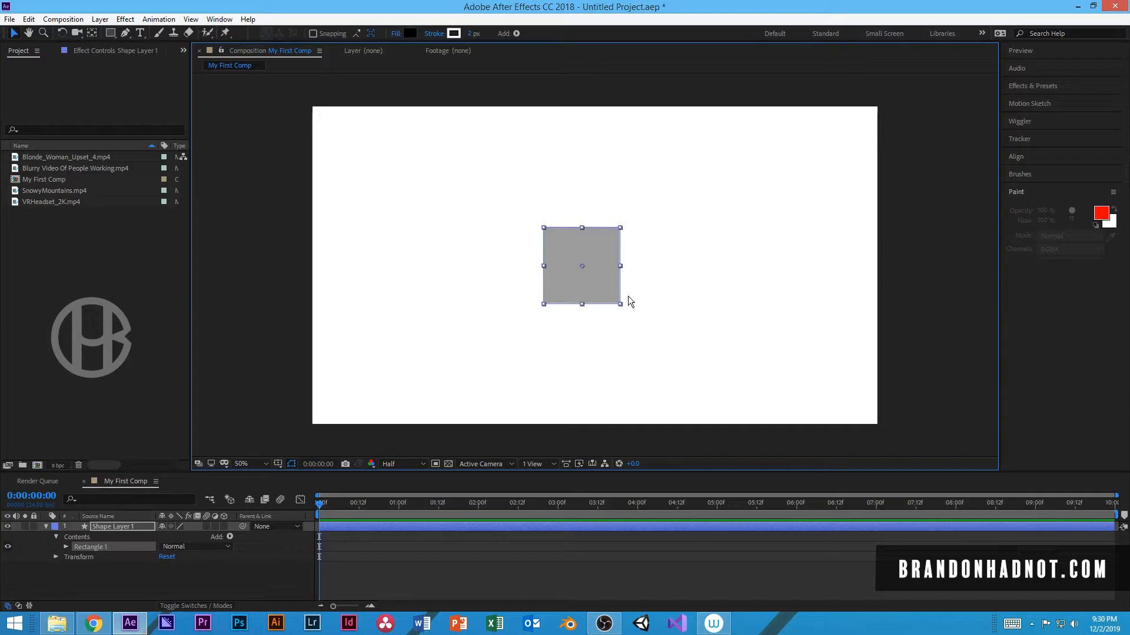
click(582, 286)
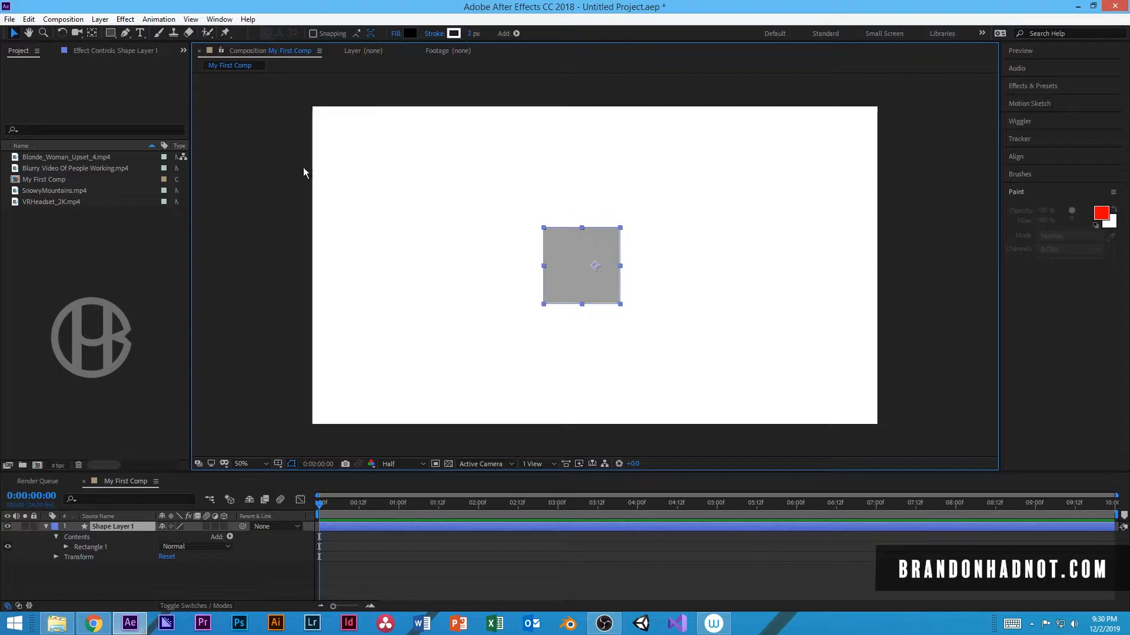
Move the anchor point to the square's center and center the square in the composition.
click(91, 33)
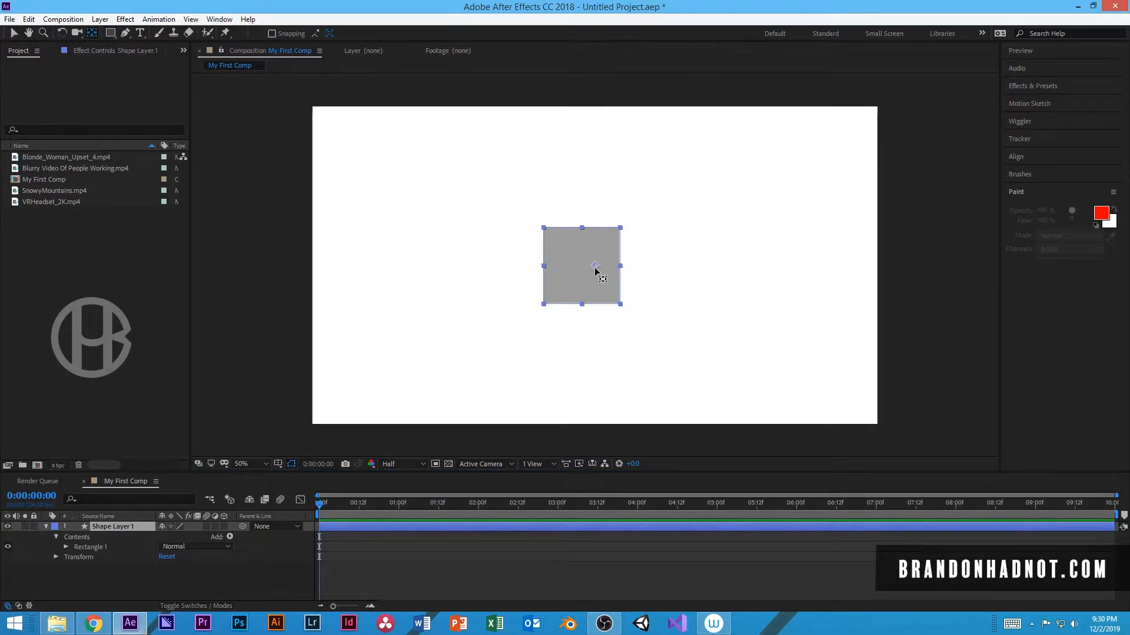
mouse_move(596, 269)
mouse_down()
mouse_move(570, 271)
mouse_move(577, 260)
mouse_move(575, 285)
mouse_move(580, 255)
mouse_move(582, 271)
mouse_move(601, 268)
mouse_move(588, 282)
mouse_move(573, 265)
mouse_move(588, 259)
mouse_move(612, 277)
mouse_move(608, 298)
mouse_move(580, 287)
mouse_move(580, 261)
mouse_move(598, 282)
mouse_move(585, 274)
mouse_move(593, 265)
mouse_move(596, 278)
mouse_move(577, 263)
mouse_move(590, 284)
mouse_move(574, 270)
mouse_move(586, 268)
mouse_move(537, 267)
mouse_move(537, 338)
mouse_move(545, 304)
mouse_move(579, 303)
mouse_move(584, 346)
mouse_move(584, 267)
mouse_up()
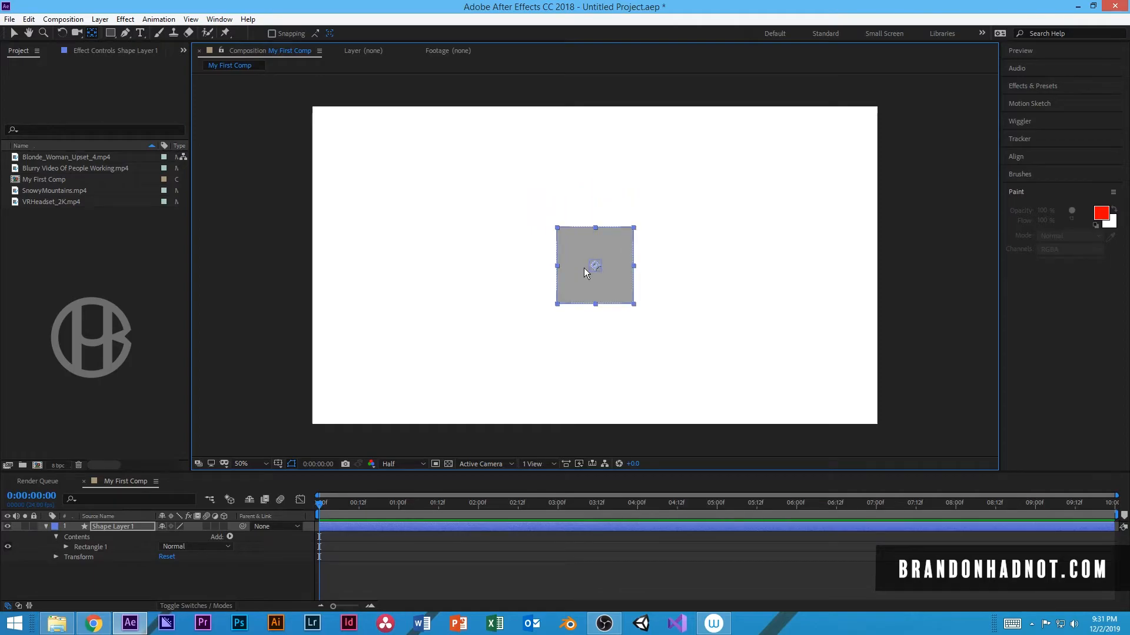
key(v)
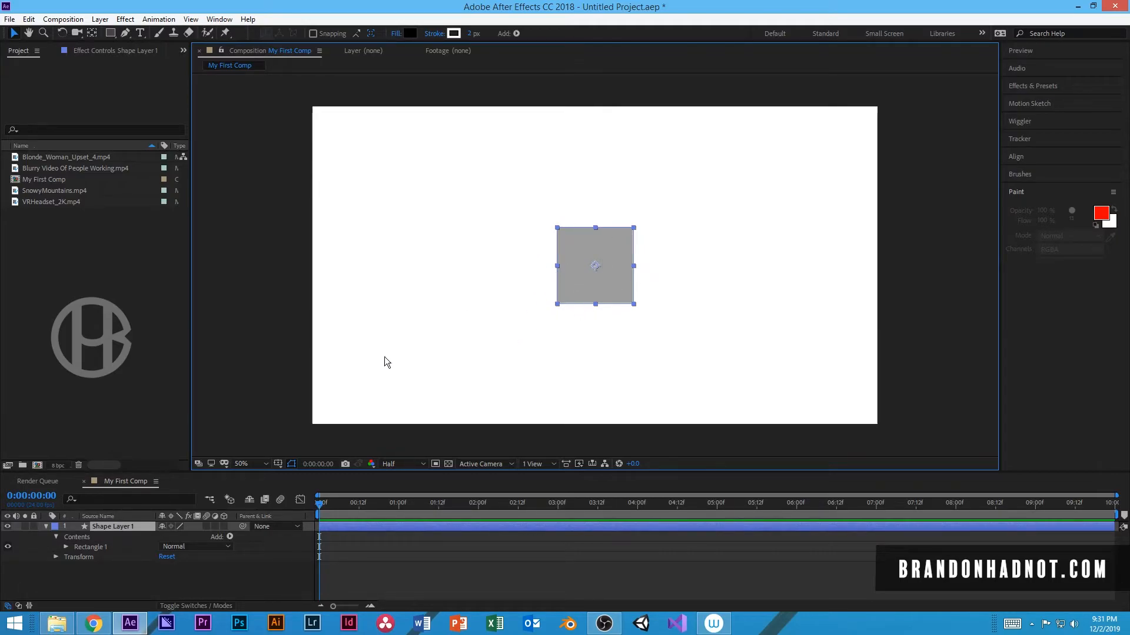
Try rotating the square about its center and about an anchor point at its lower-left corner, and undo these changes.
key(r)
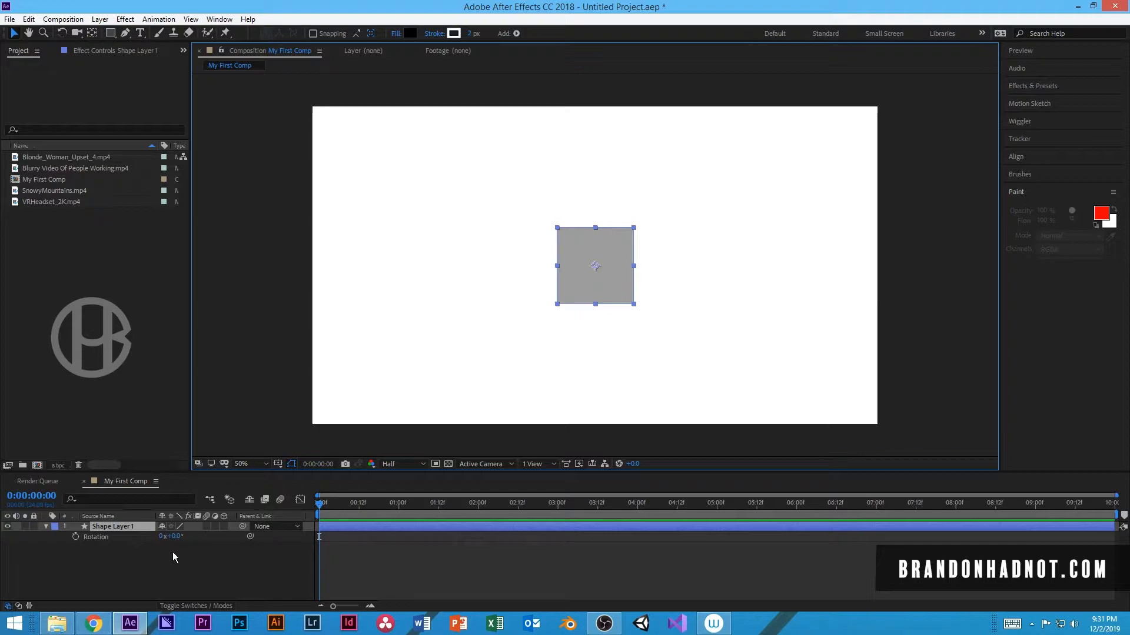
drag(171, 543, 213, 535)
click(92, 33)
drag(599, 268, 559, 306)
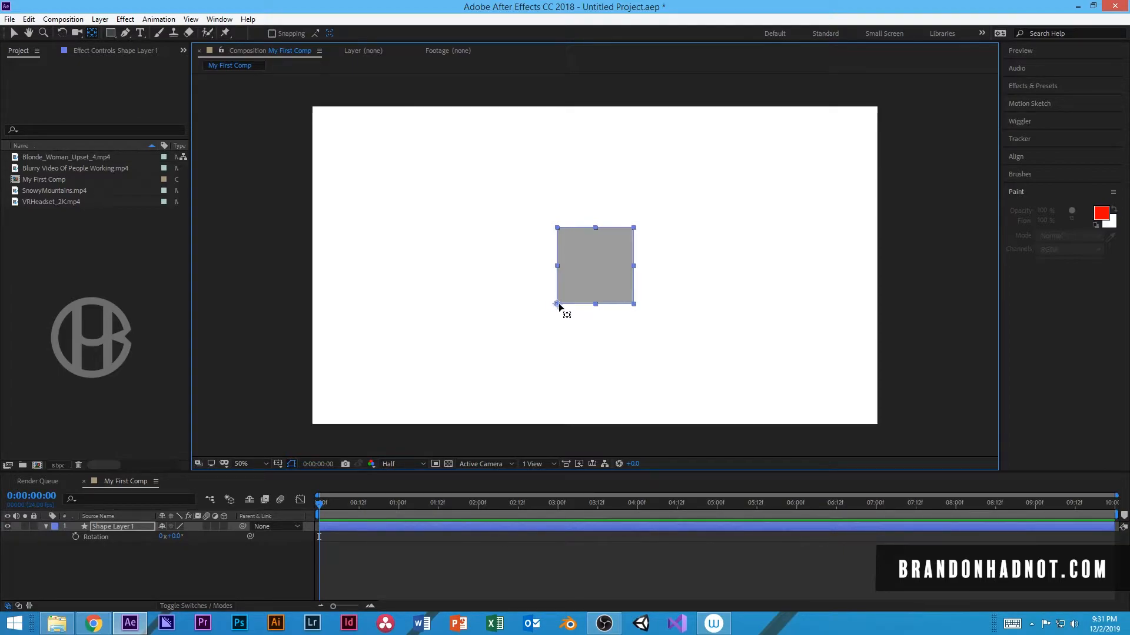
mouse_move(171, 536)
mouse_down()
mouse_move(185, 536)
mouse_move(153, 522)
mouse_move(185, 536)
mouse_move(166, 540)
mouse_up()
key(ctrl+z)
key(ctrl+z)
key(ctrl+z)
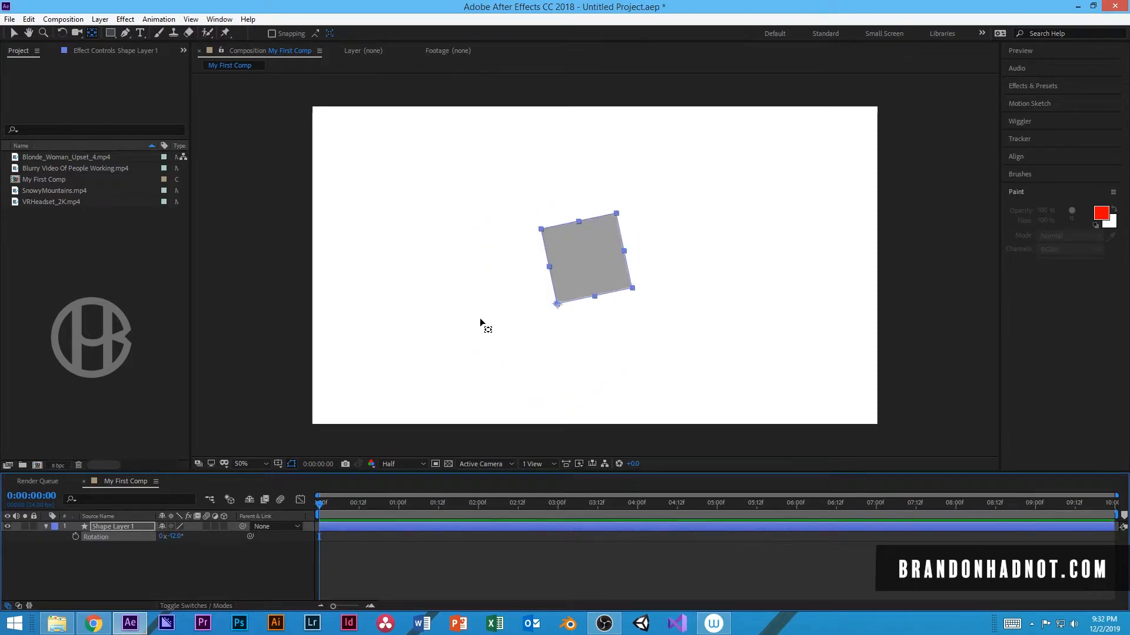
Move the square horizontally to the left side of the composition.
key(v)
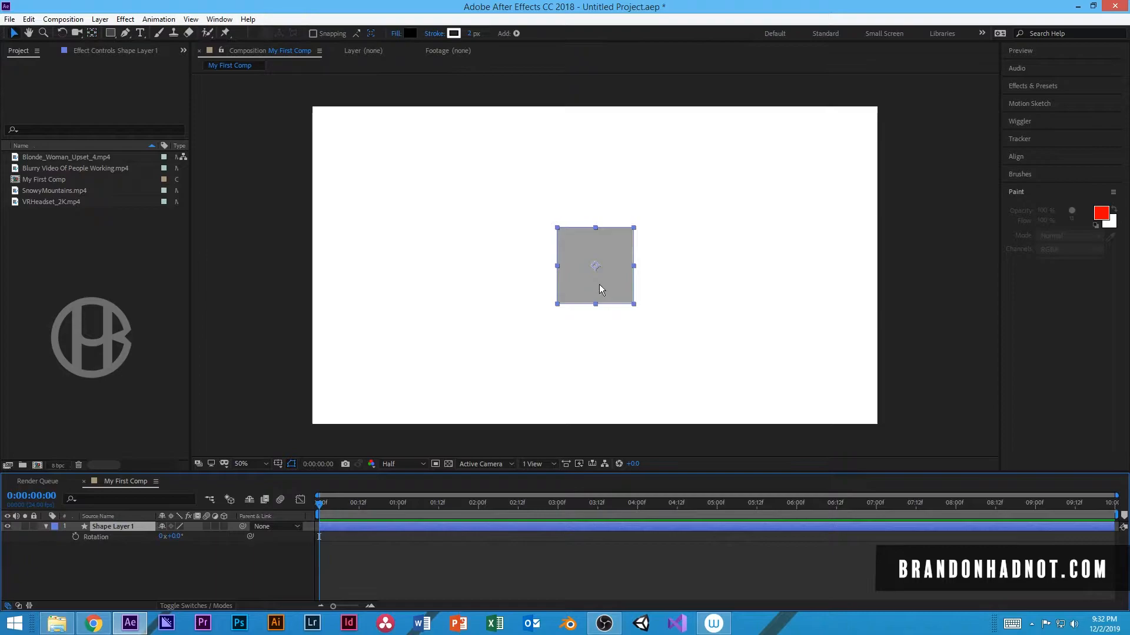
drag(612, 285, 428, 293)
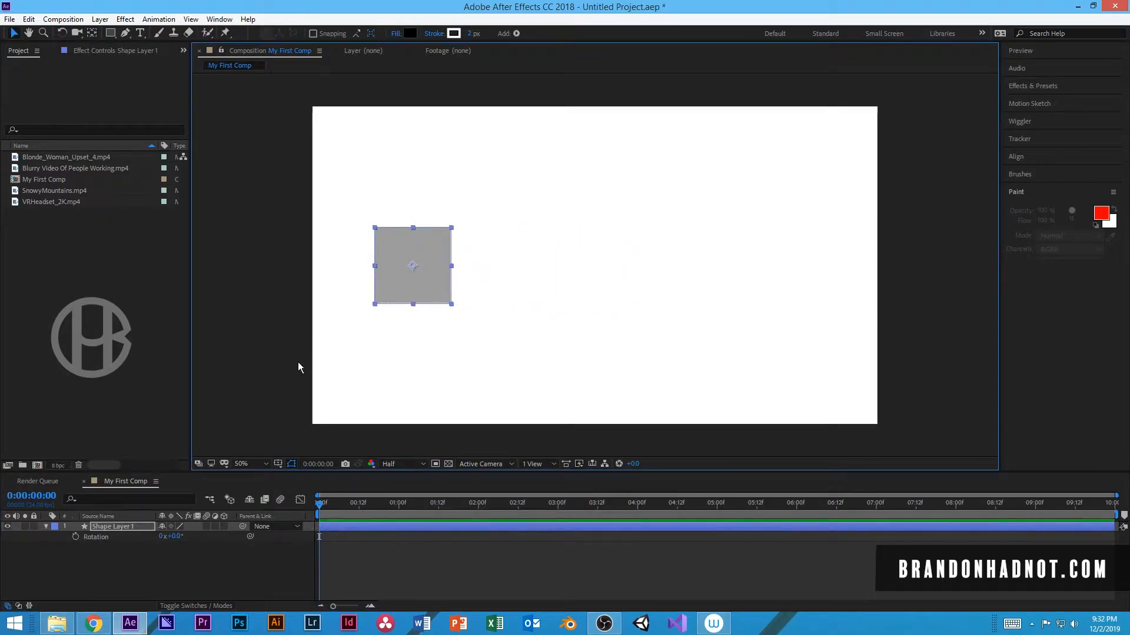
Return to the start of the composition and expand the square layer's Transform properties in the timeline.
drag(328, 505, 297, 507)
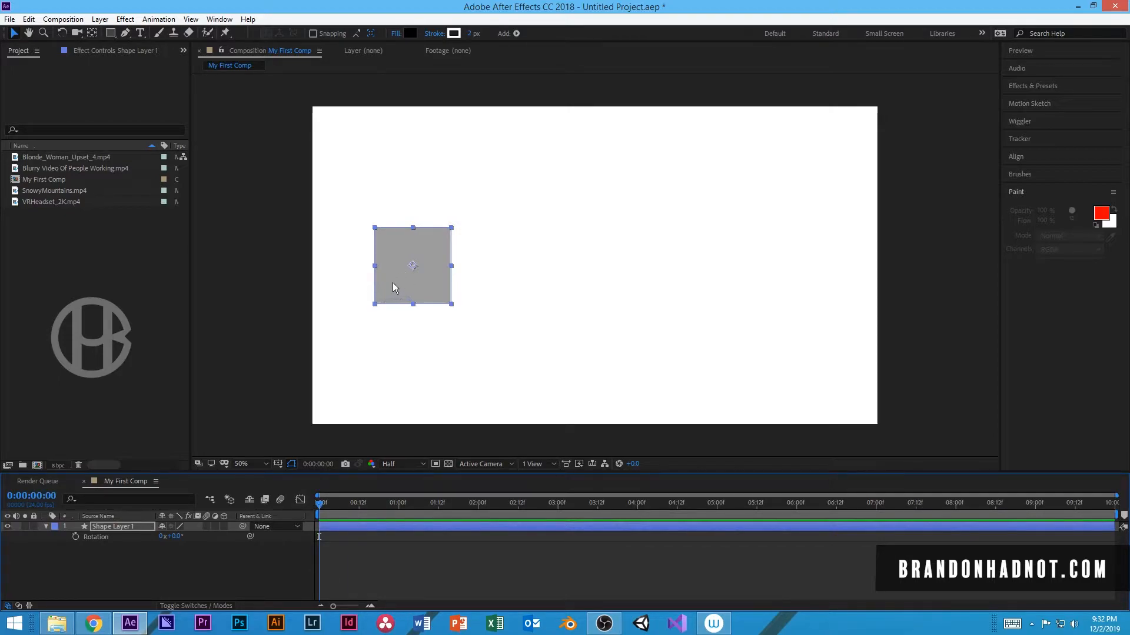
click(94, 528)
click(46, 528)
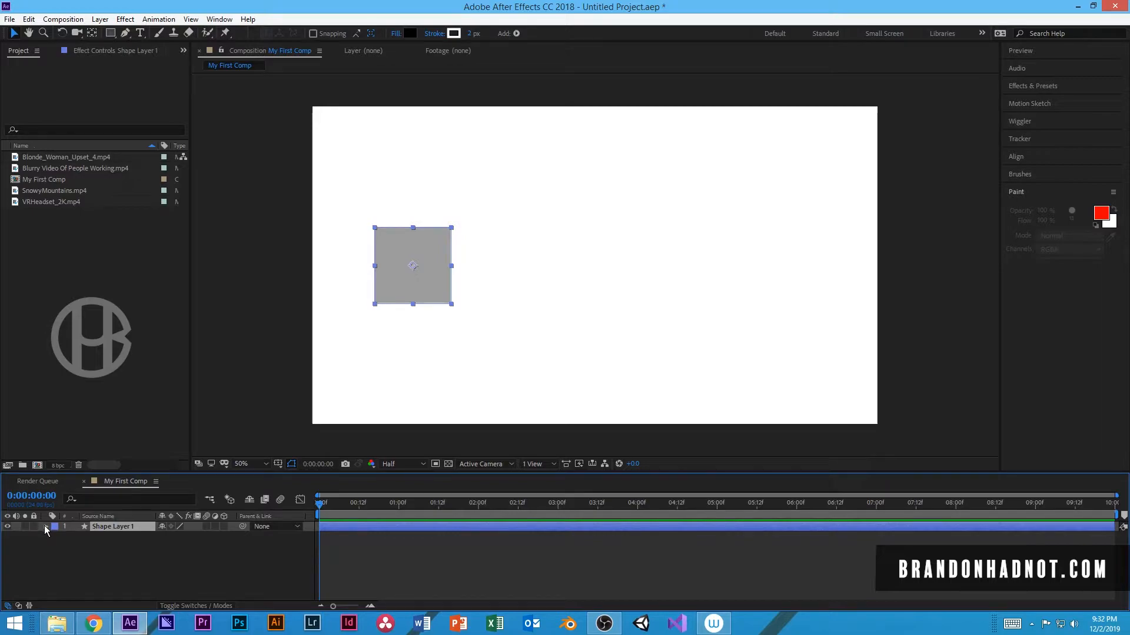
click(47, 527)
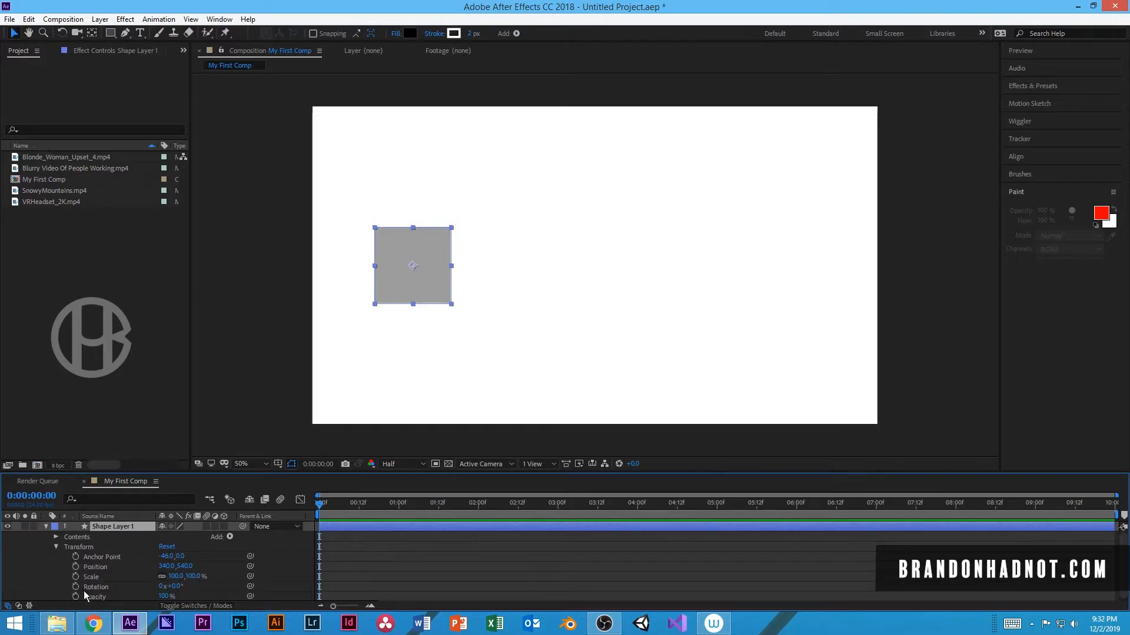
Try changing the square's transform values, such as Position and Opacity, and restore the original values.
drag(168, 566, 183, 586)
key(ctrl+z)
key(ctrl+z)
key(ctrl+z)
drag(160, 597, 194, 602)
click(33, 524)
drag(157, 594, 185, 592)
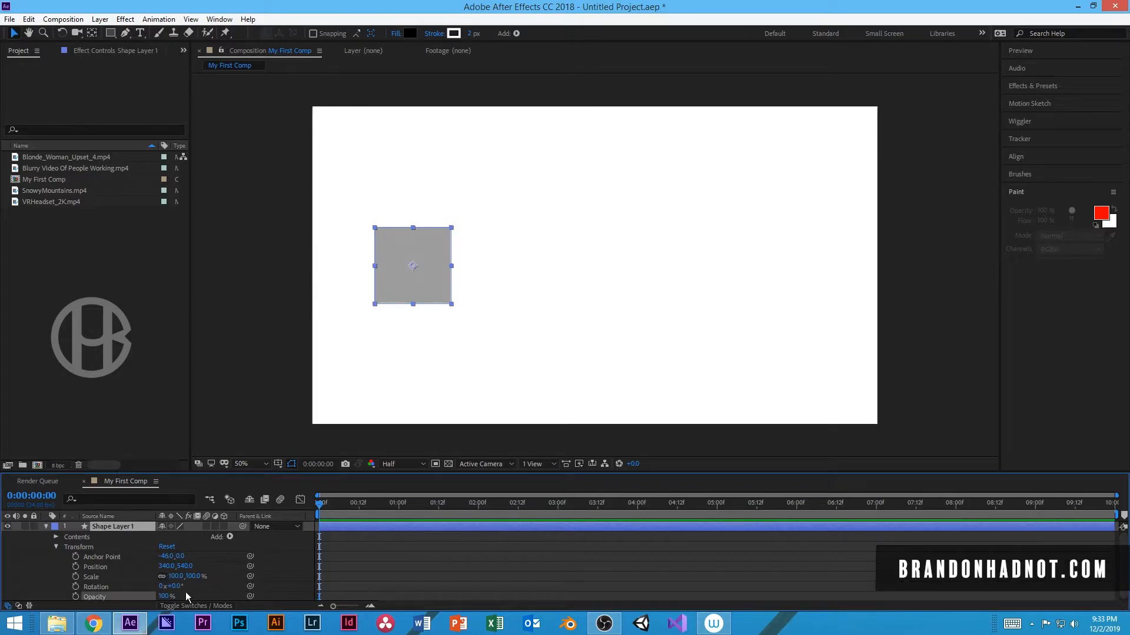
Keyframe the square's Position at the start, and at 2 seconds with the X position set to 1517.
click(51, 575)
click(81, 546)
click(76, 569)
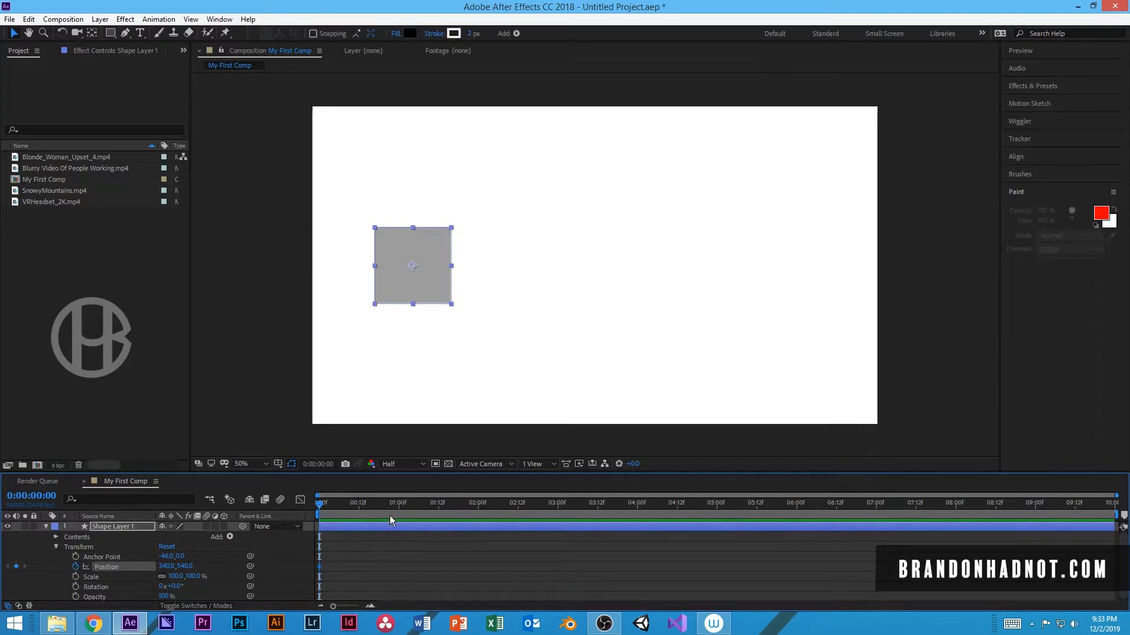
drag(319, 506, 479, 517)
drag(165, 566, 895, 604)
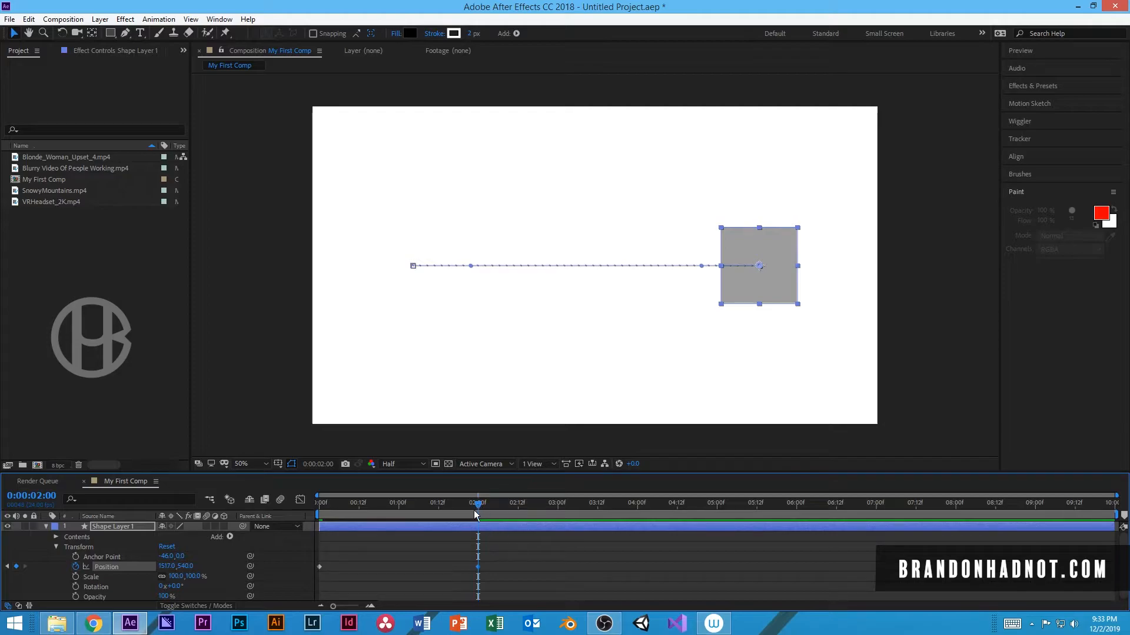
Preview the square's horizontal movement from the first frame and stop playback.
drag(480, 510, 303, 492)
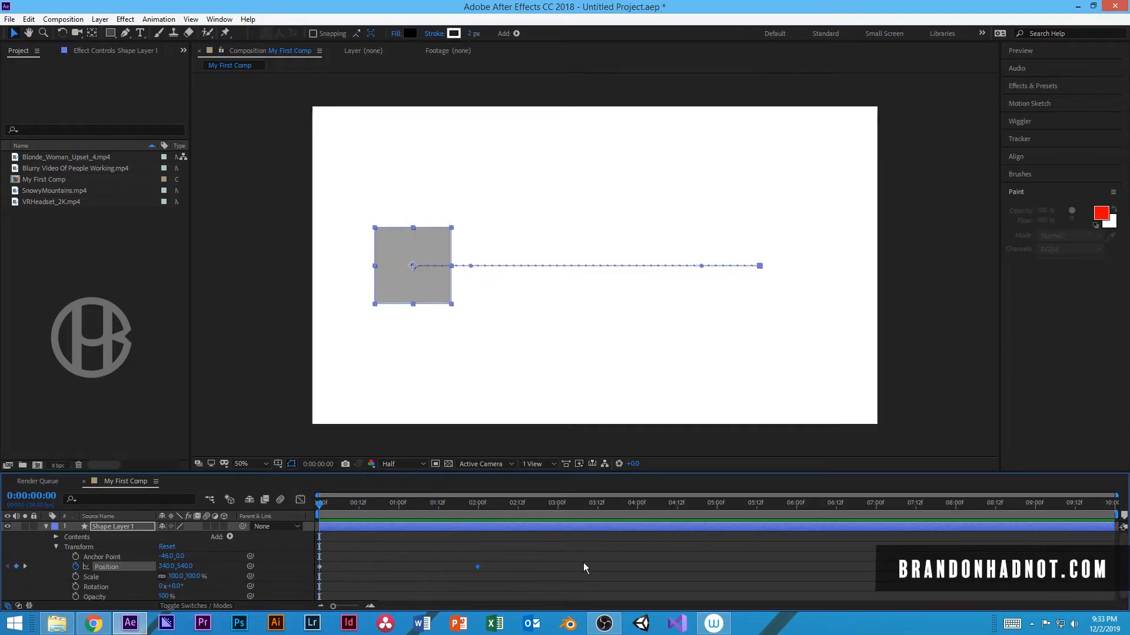
key(space)
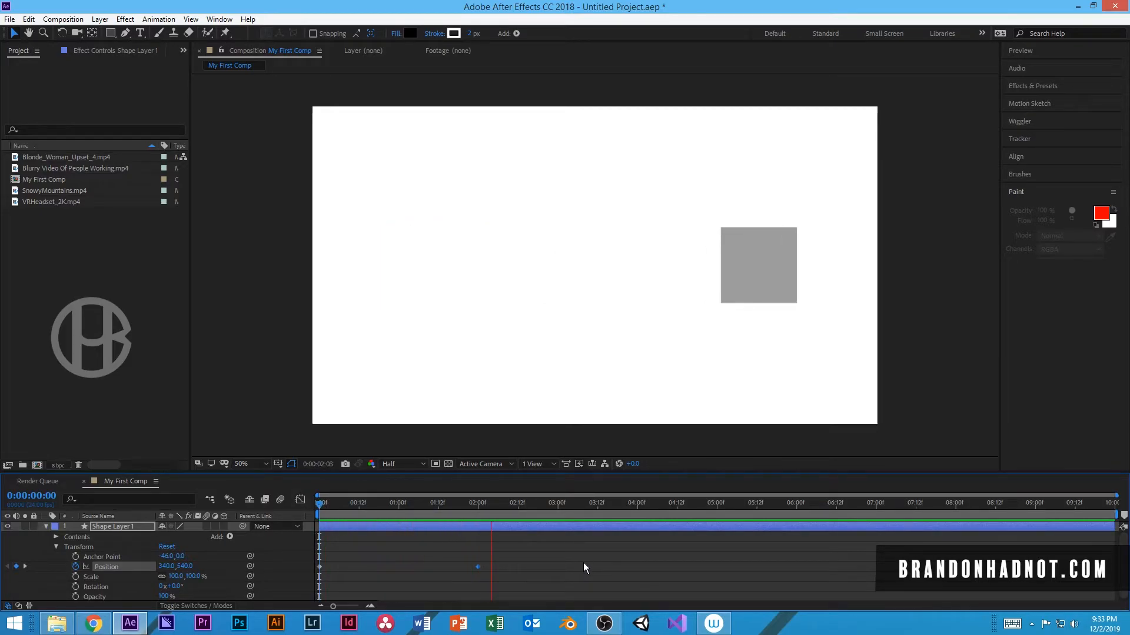
key(space)
click(571, 564)
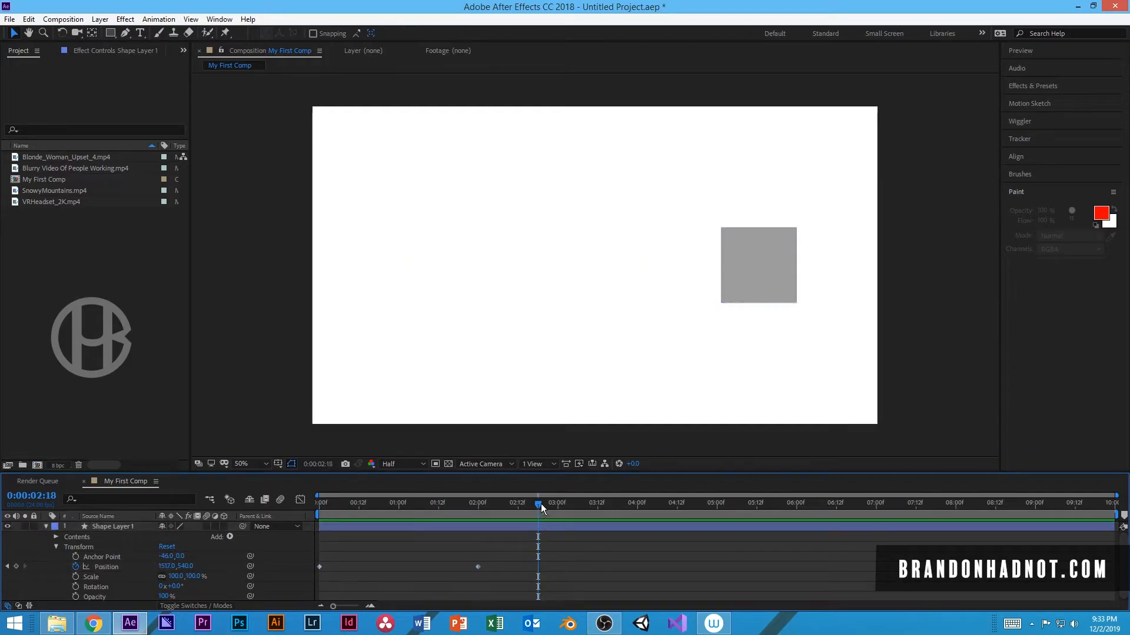
Check both Position keyframes and remove the Position animation with the current time at the first frame.
drag(513, 501, 313, 516)
click(150, 542)
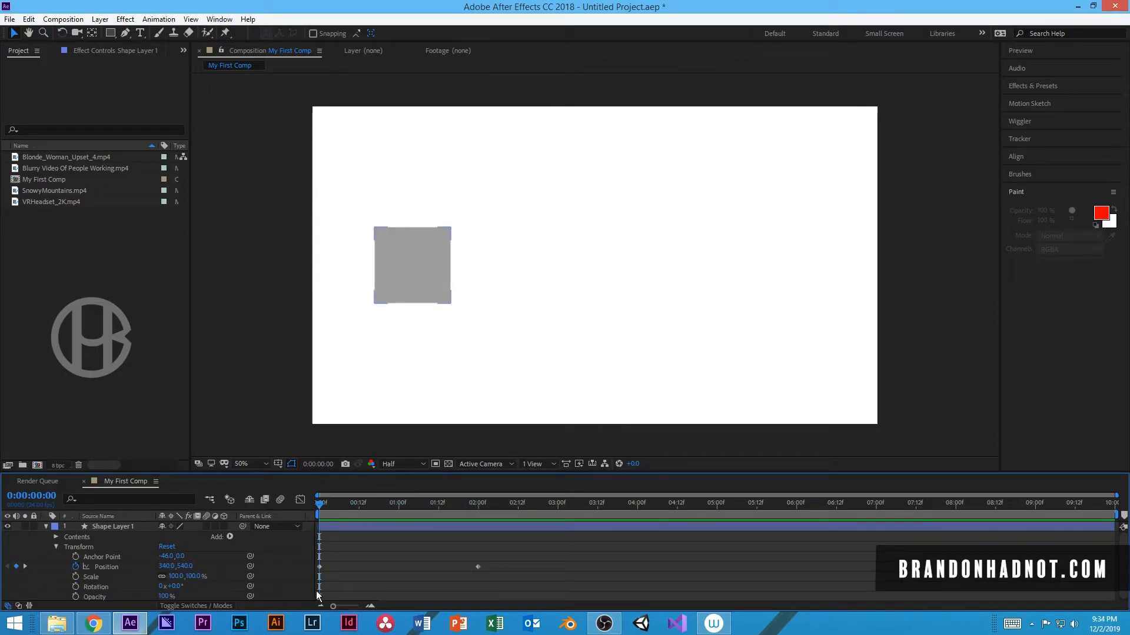
mouse_move(319, 569)
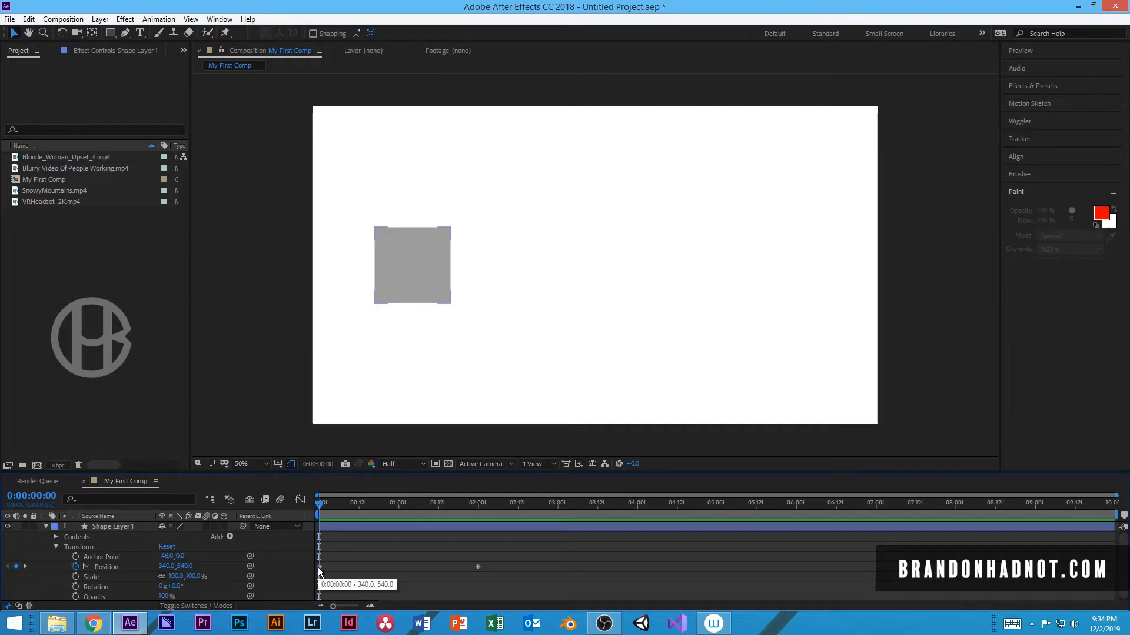
click(25, 566)
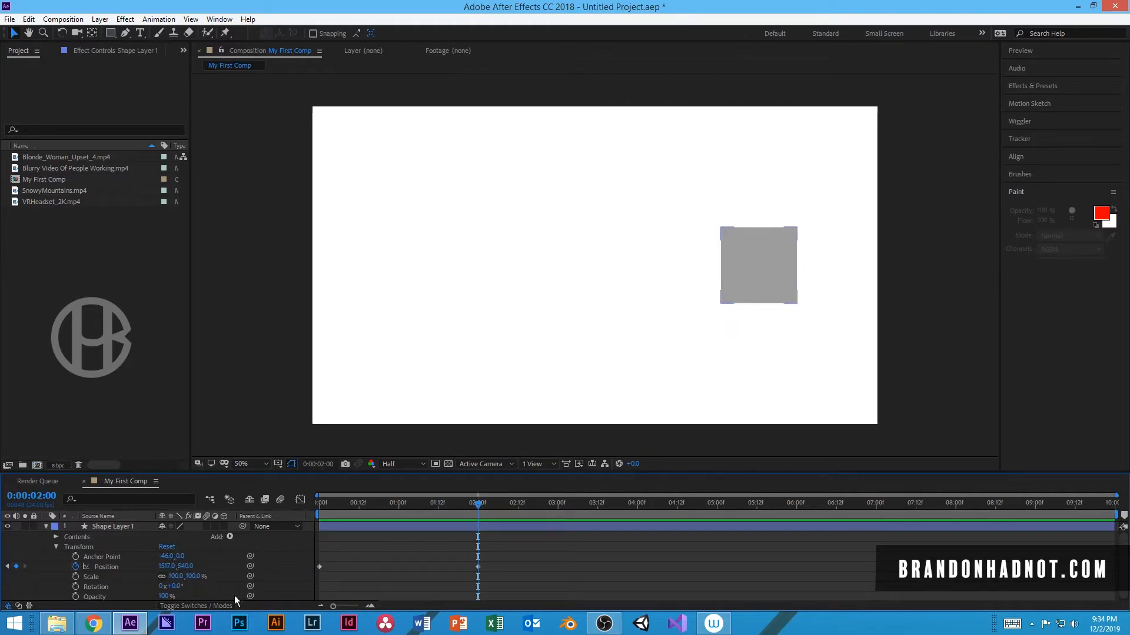
drag(476, 504, 248, 510)
click(75, 566)
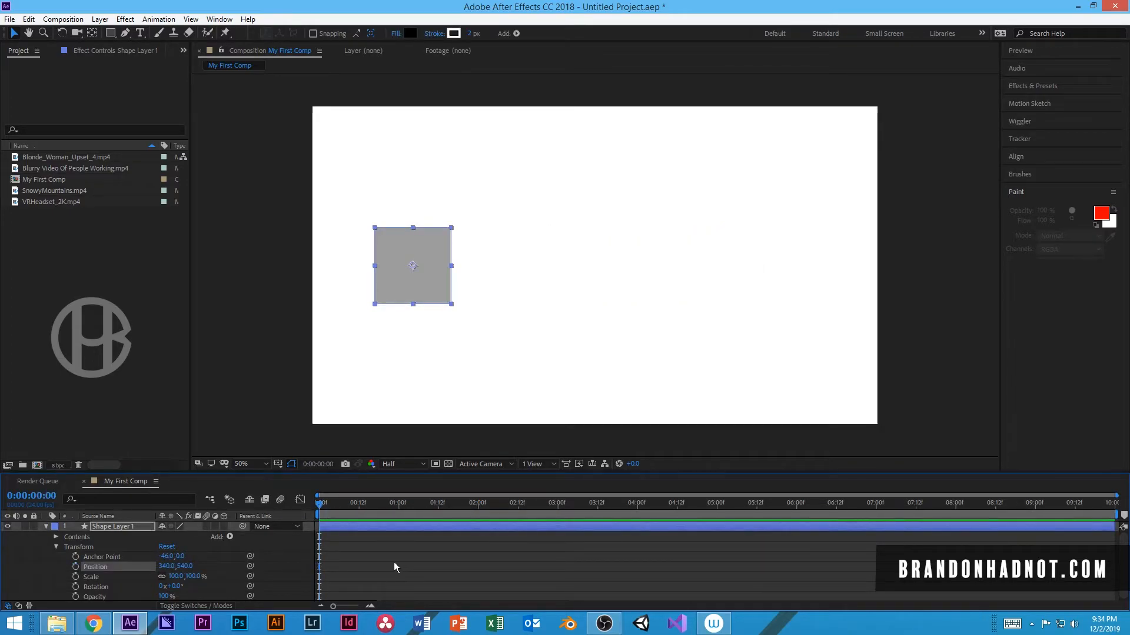
Keyframe the square's Position at the start, and at 2 seconds with the X position set to 1549.
click(76, 566)
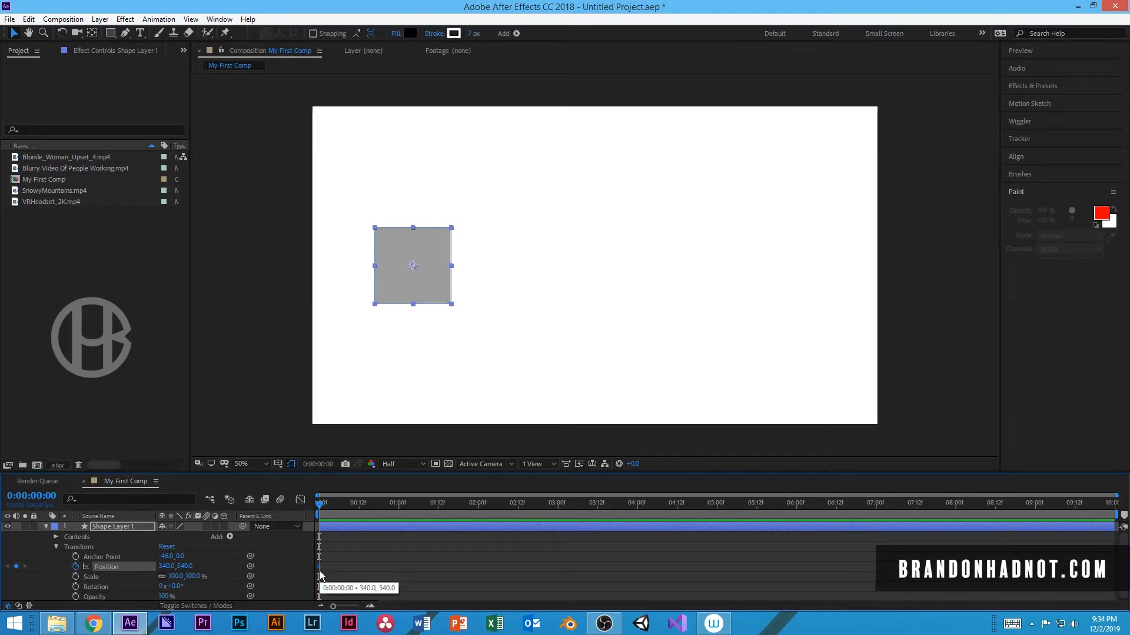
drag(321, 508, 478, 507)
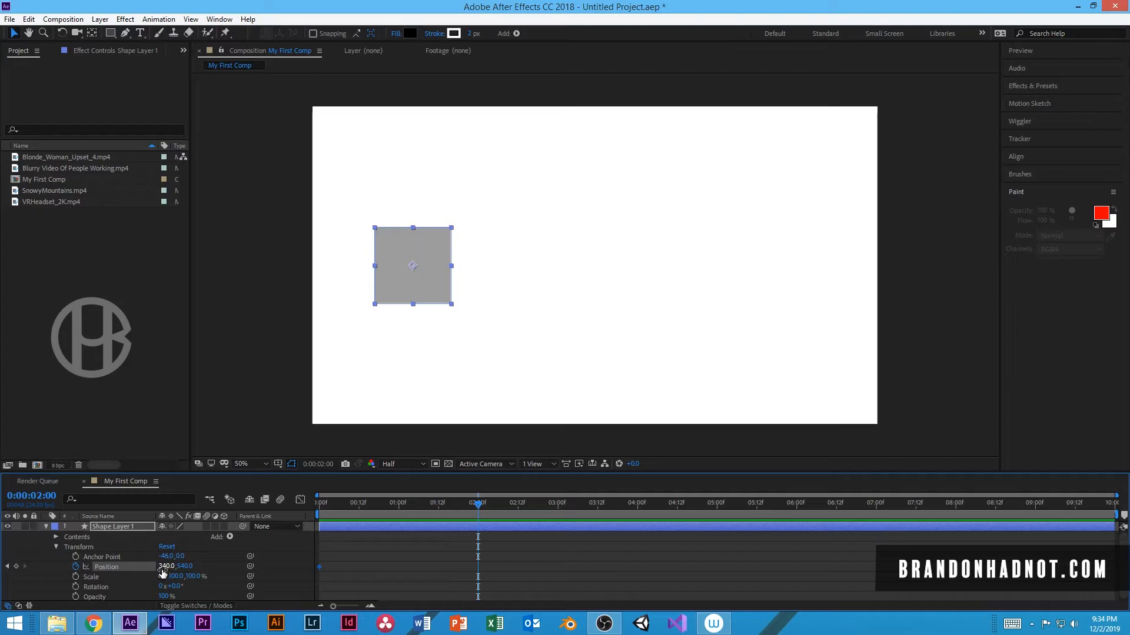
click(167, 567)
click(194, 571)
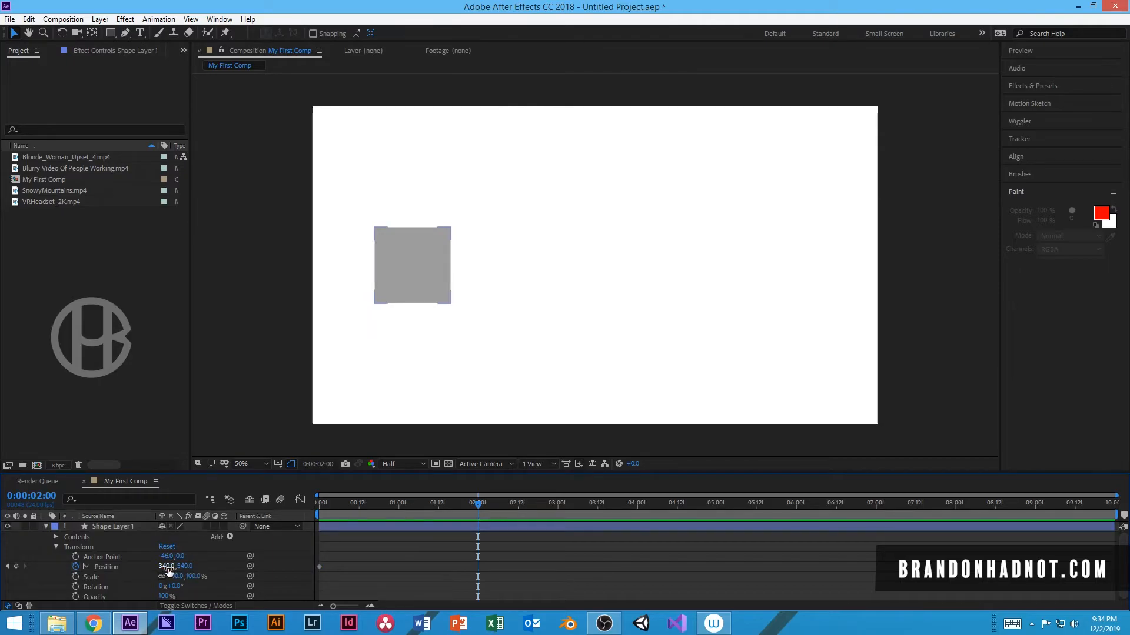
drag(168, 571, 896, 575)
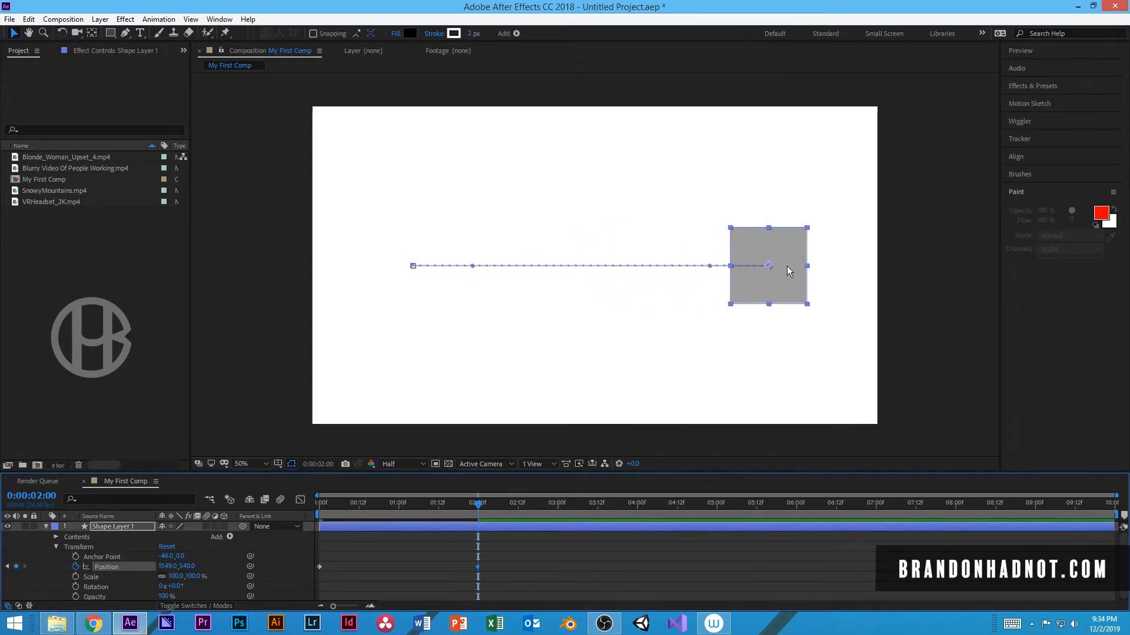
Advance a few frames past the second keyframe, preview the animation from the start, and return to the first frame.
click(498, 553)
key(Page_Down)
key(Page_Down)
key(Page_Down)
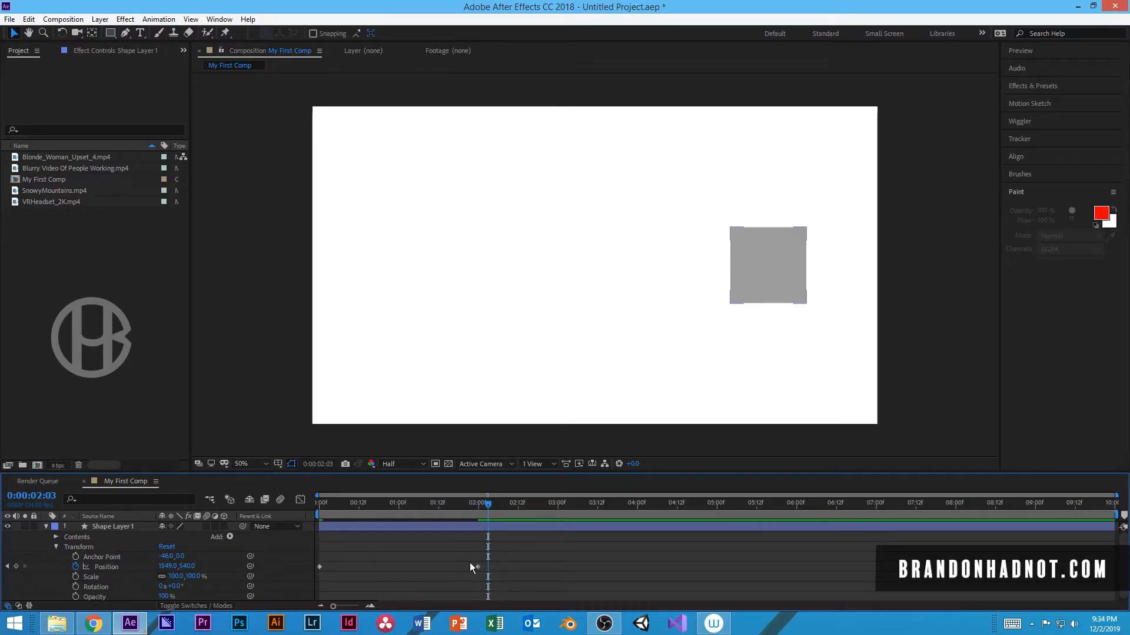
drag(485, 502, 319, 504)
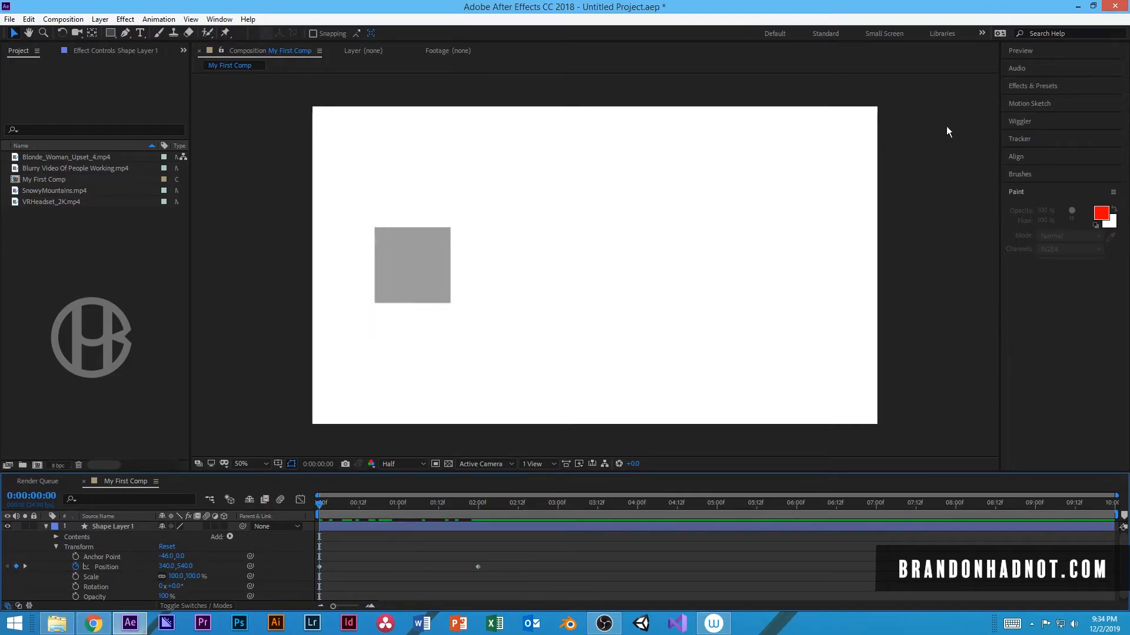
click(1020, 50)
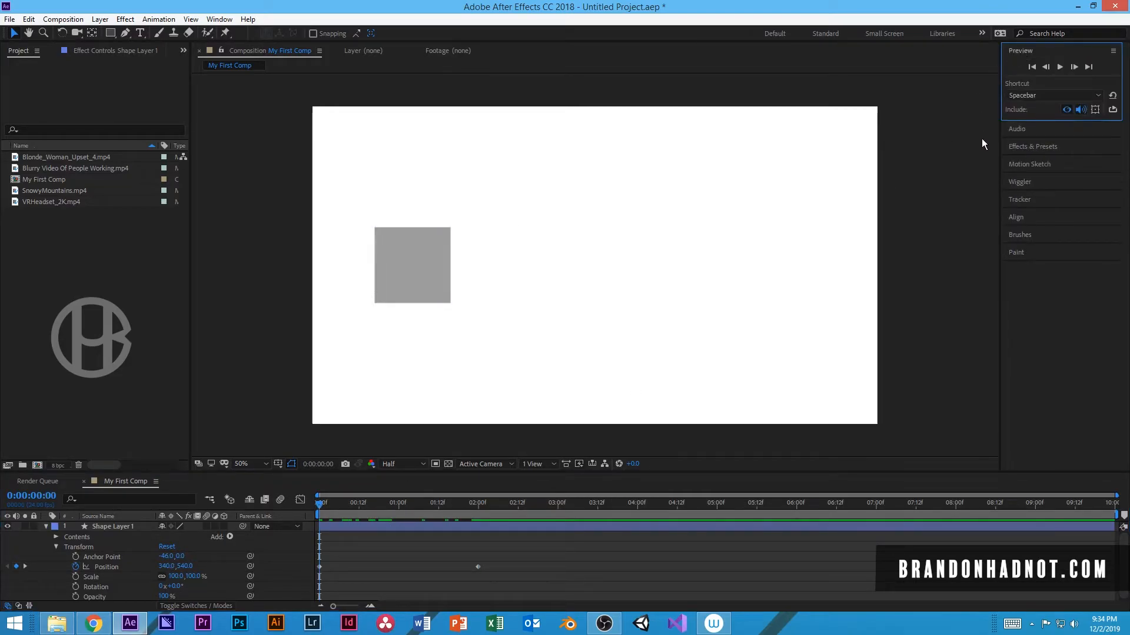
click(1060, 67)
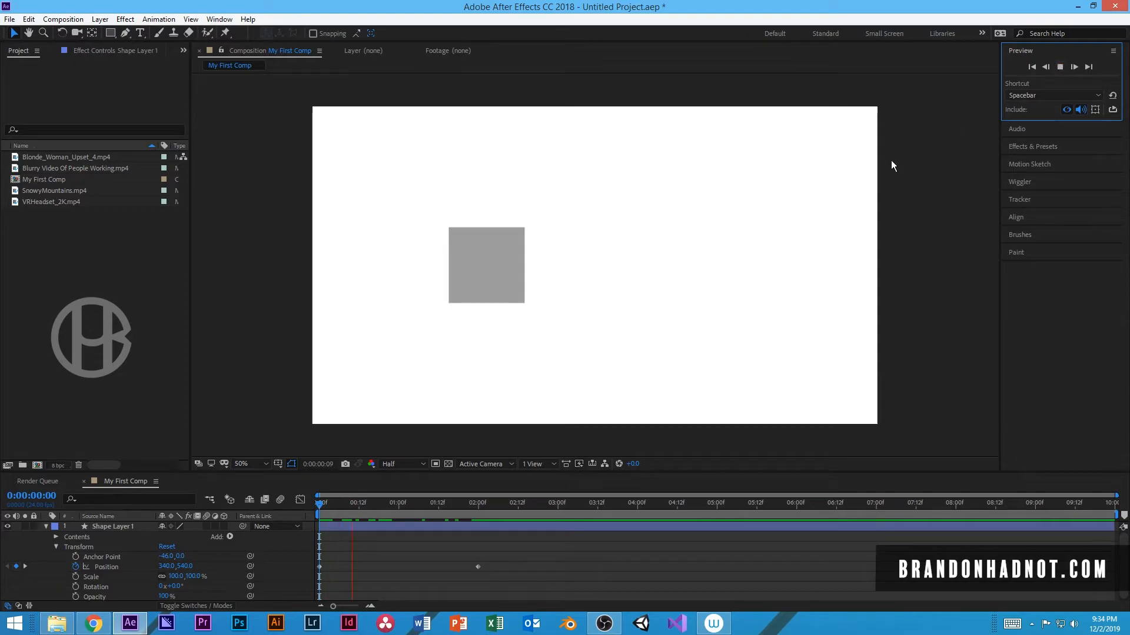
key(space)
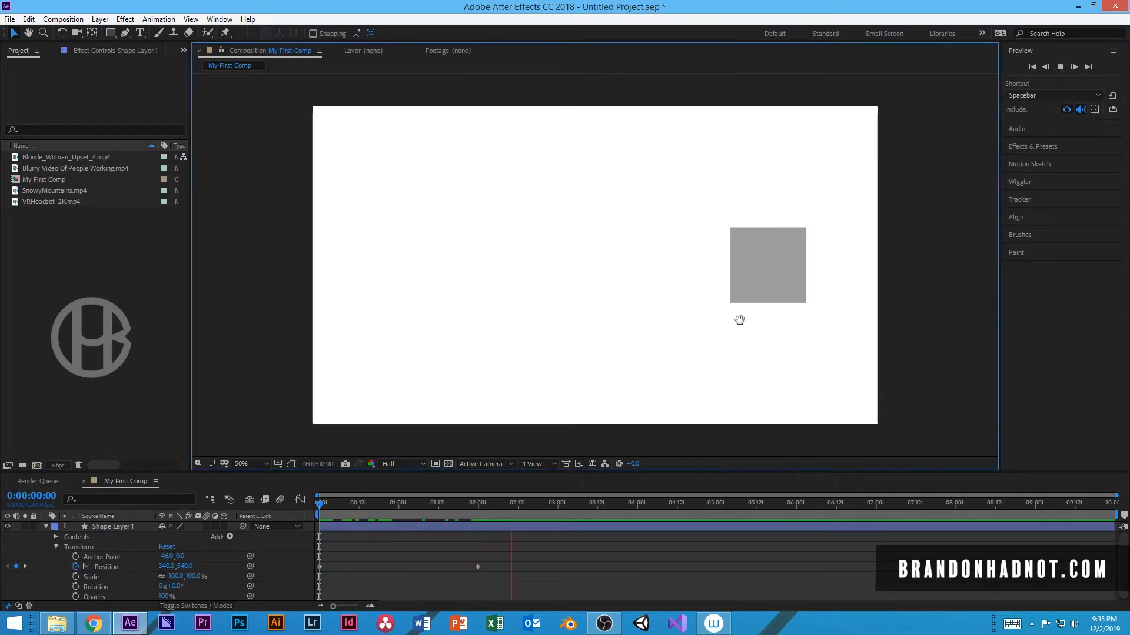
drag(504, 505, 326, 515)
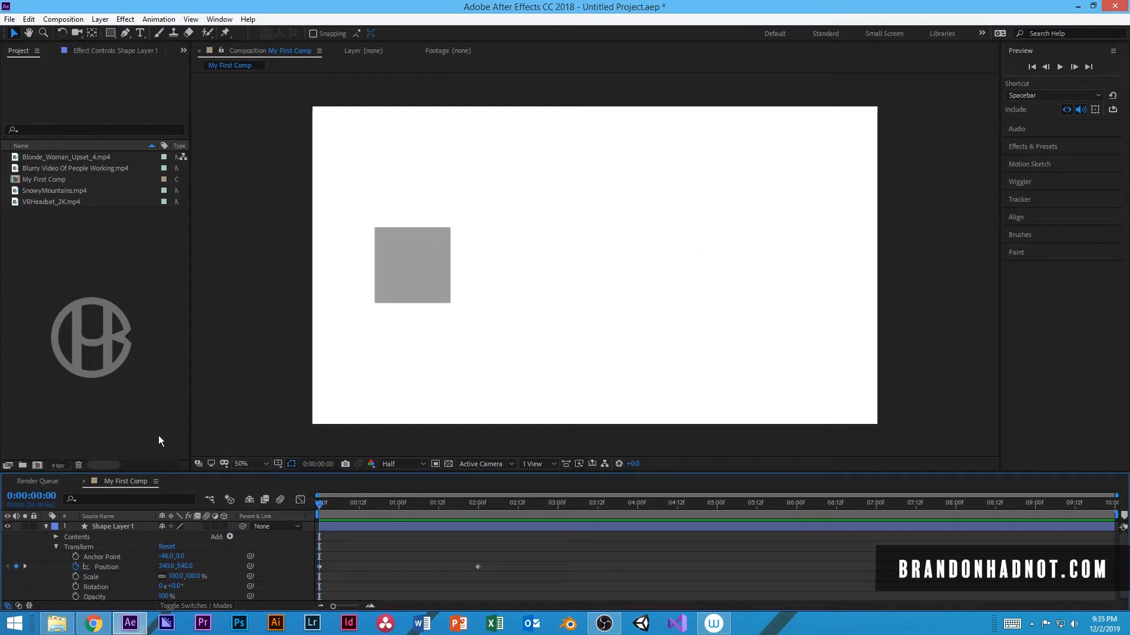
Enable motion blur for the square's layer and for the composition, and preview the animation.
click(93, 528)
click(193, 605)
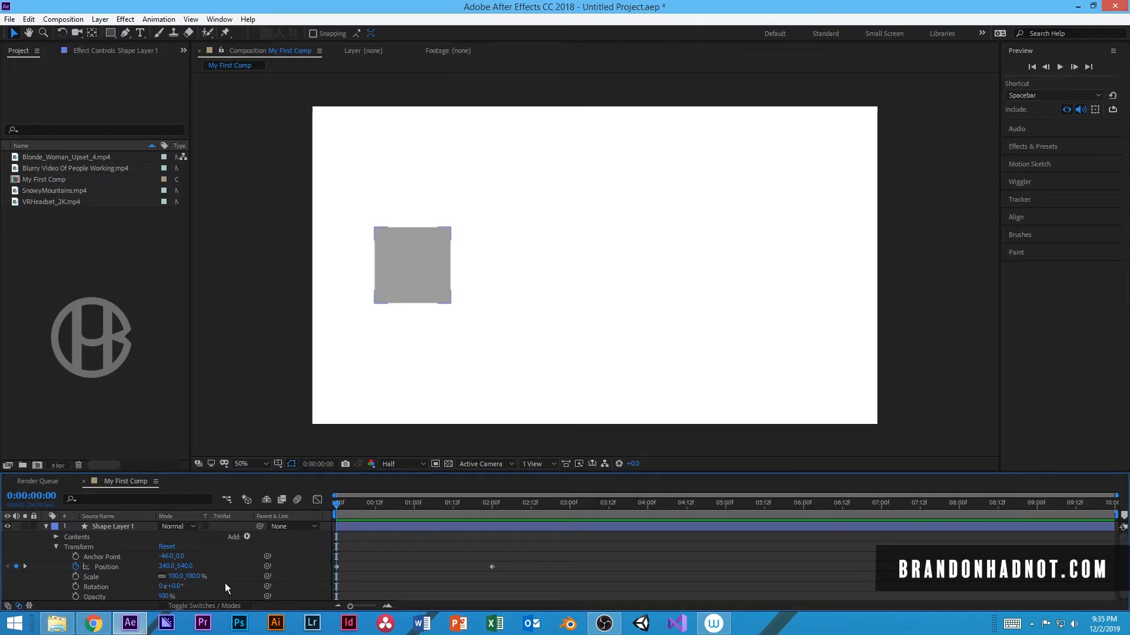
click(203, 603)
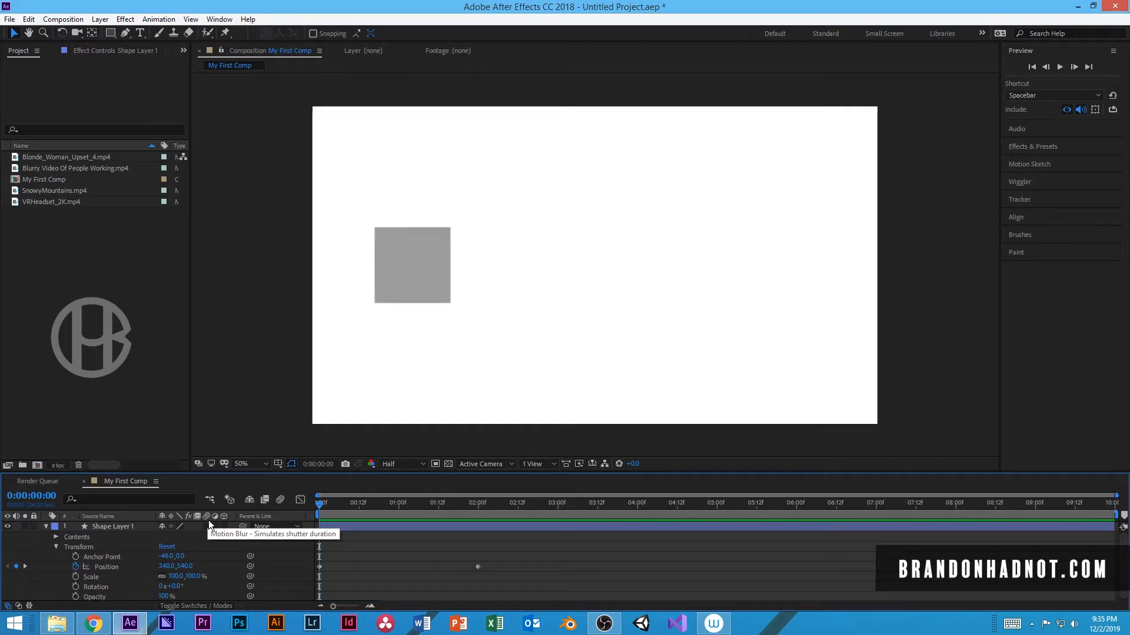
mouse_move(323, 508)
mouse_down()
mouse_move(343, 503)
mouse_move(319, 511)
mouse_up()
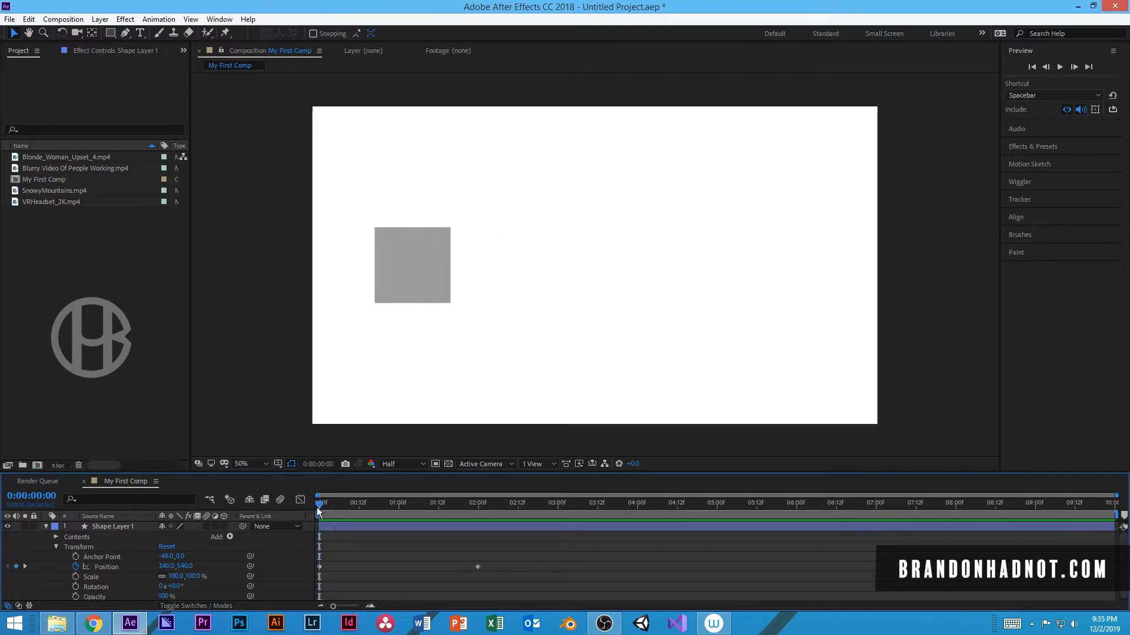
click(204, 527)
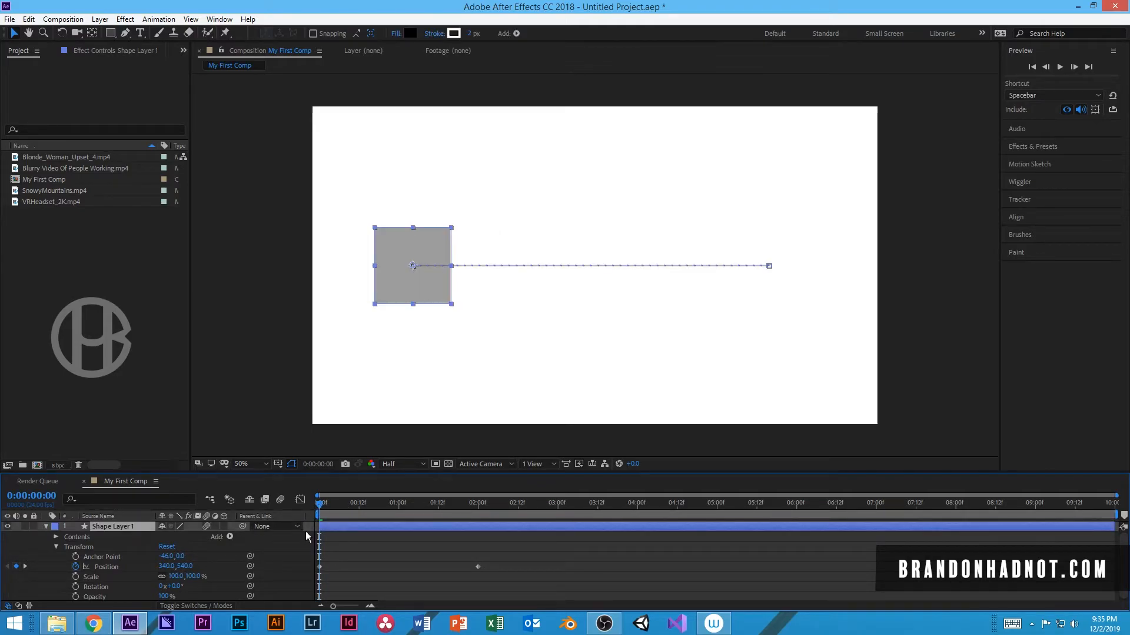
click(281, 500)
key(space)
click(361, 570)
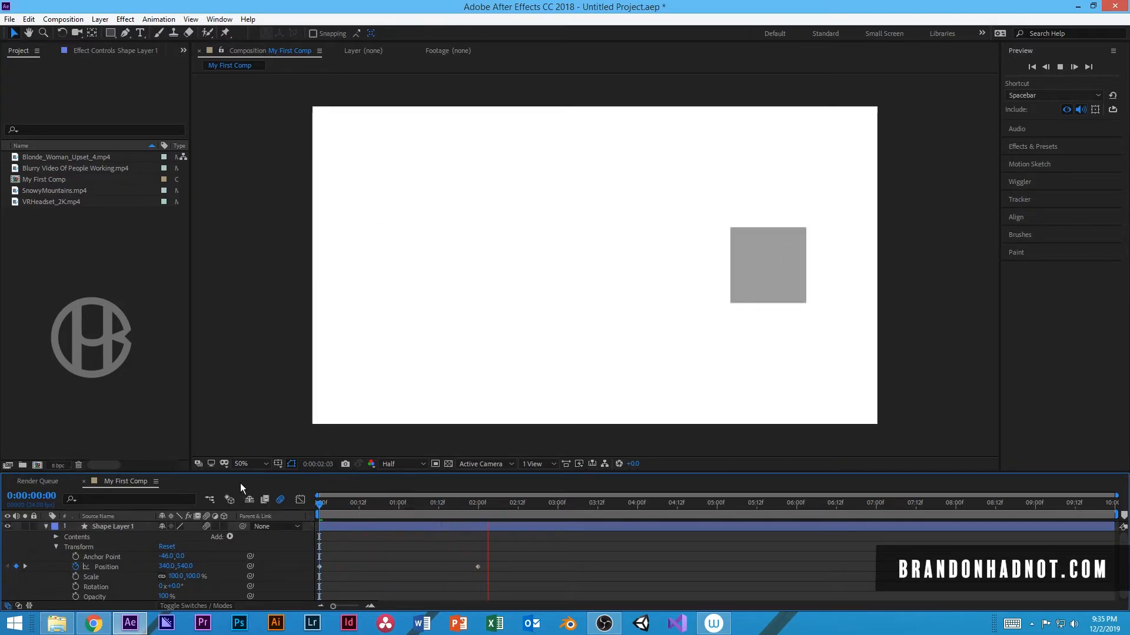
key(space)
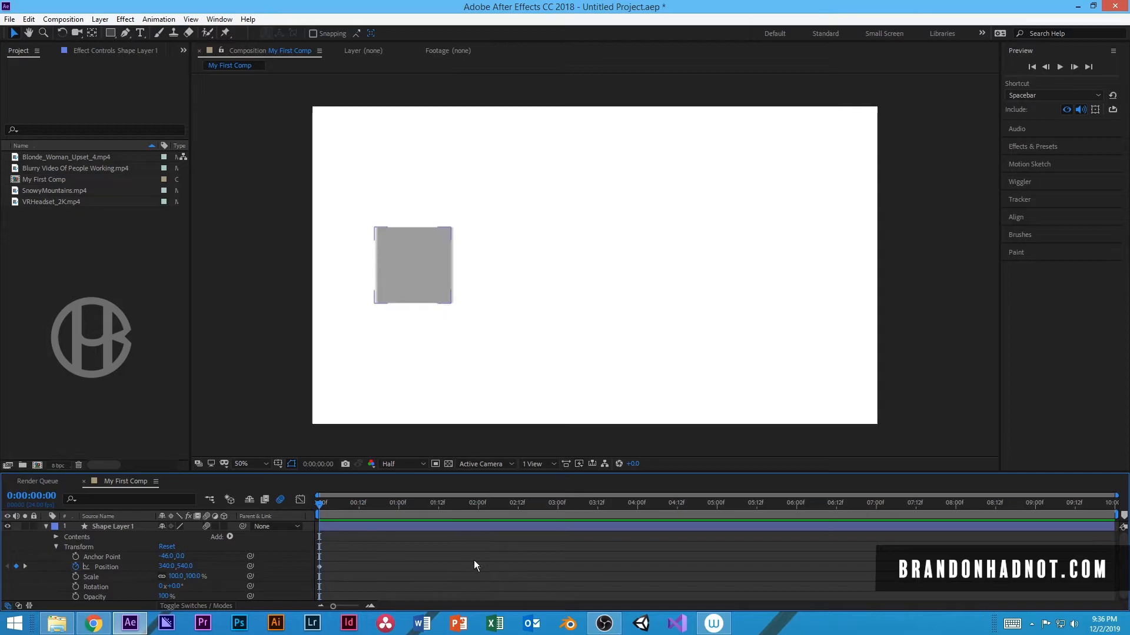
Move the second Position keyframe to 1 second and preview the faster movement.
click(475, 567)
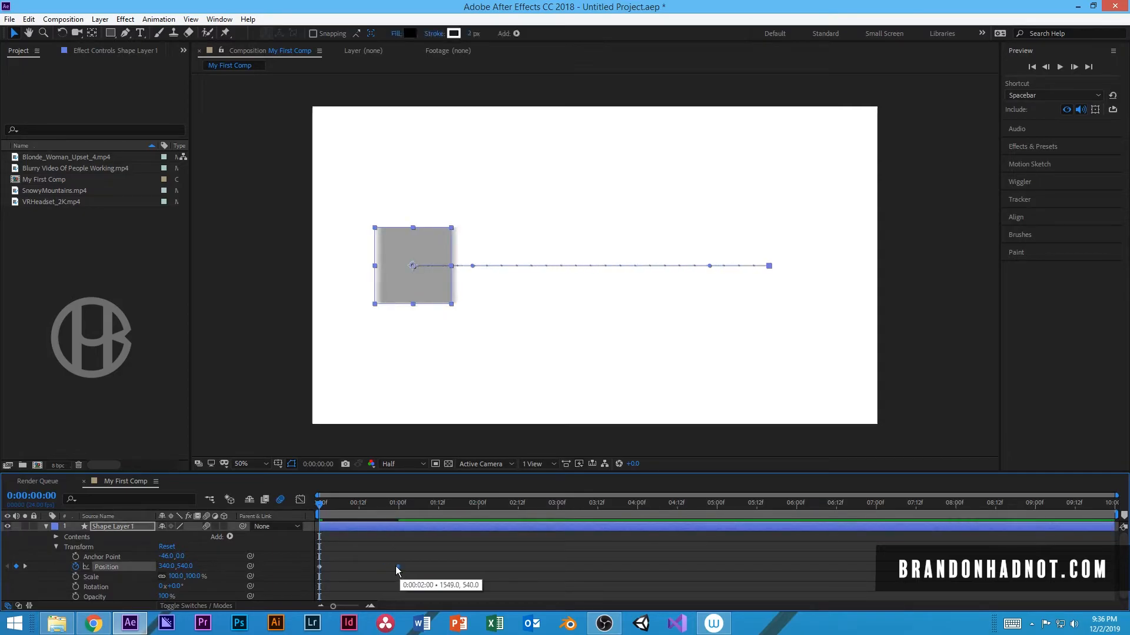
click(458, 570)
key(space)
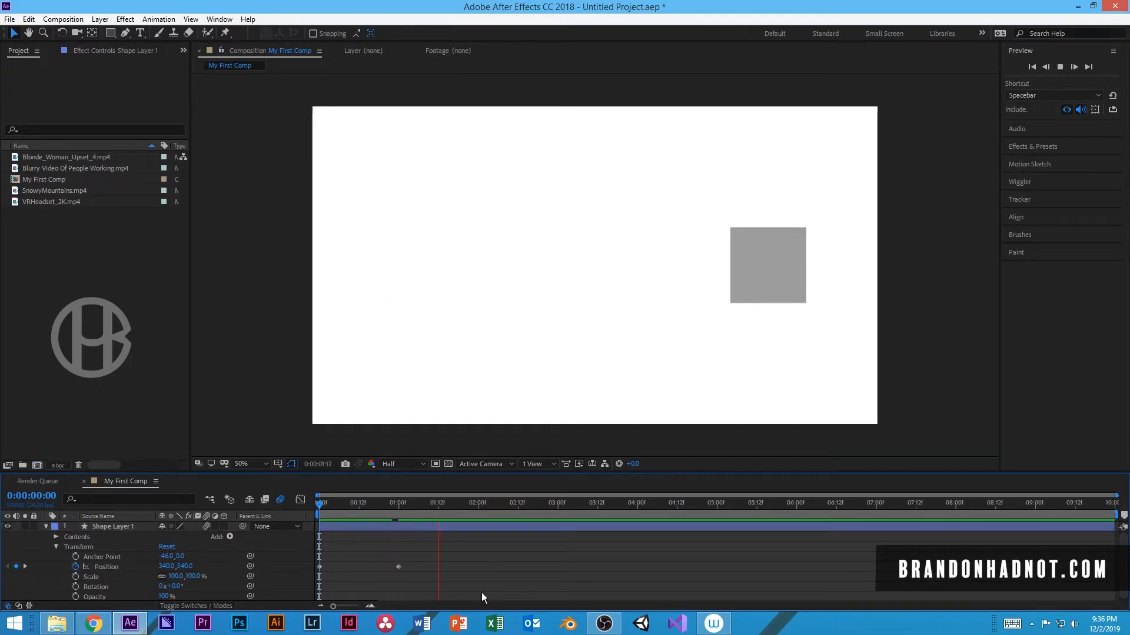
key(space)
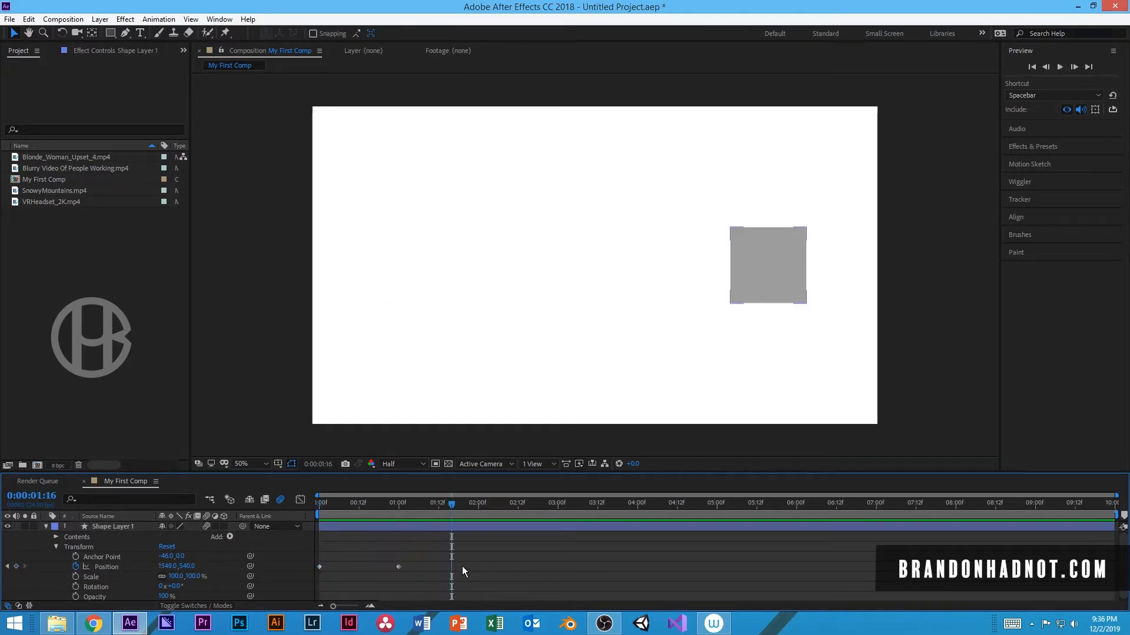
click(396, 503)
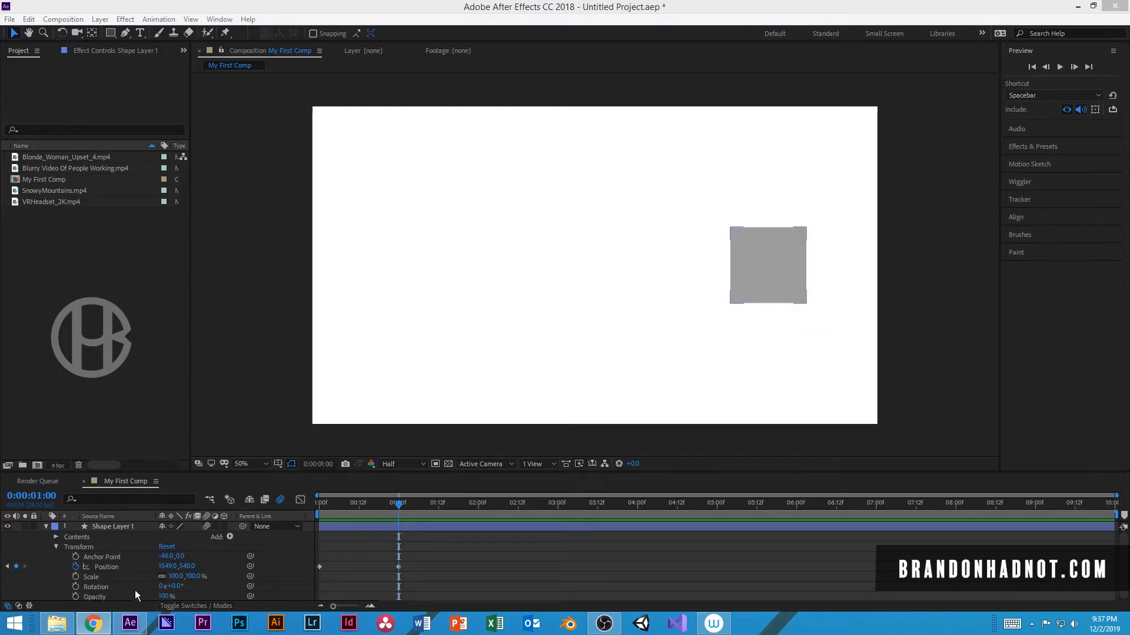
Shorten the composition's work area so that it ends at 3 seconds.
mouse_move(134, 624)
mouse_move(93, 624)
click(542, 212)
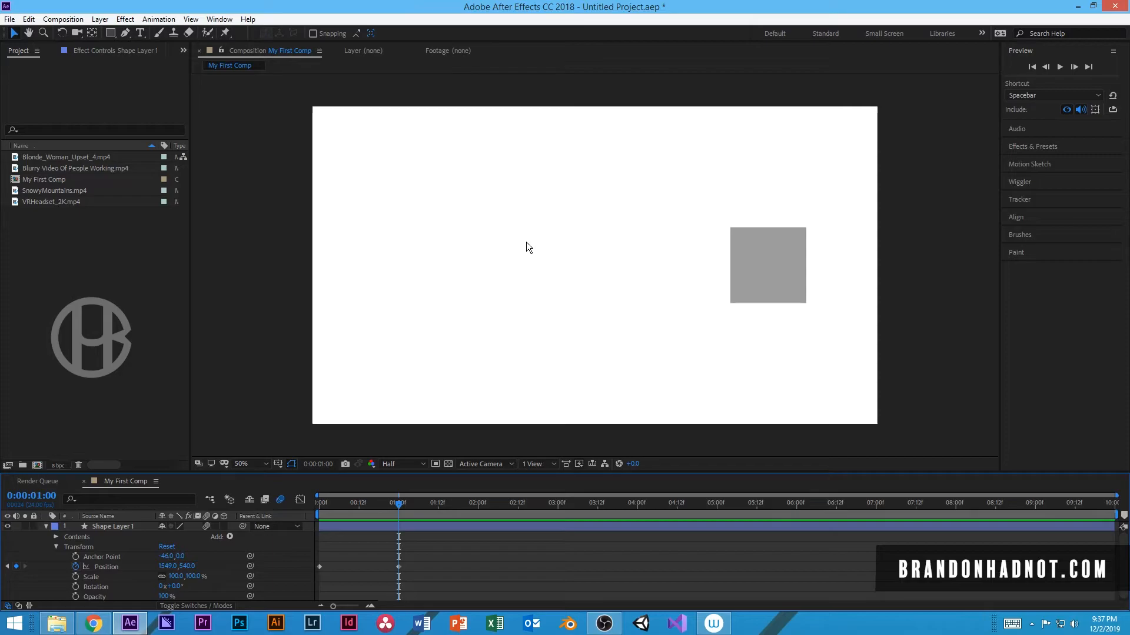
drag(404, 503, 557, 508)
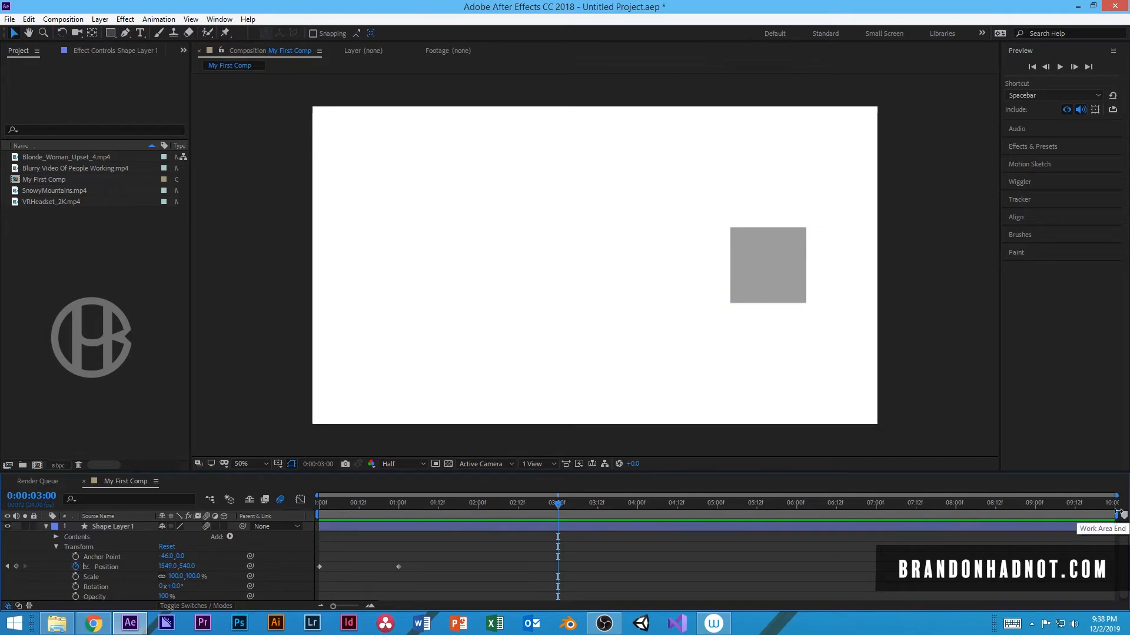
drag(1116, 513, 562, 522)
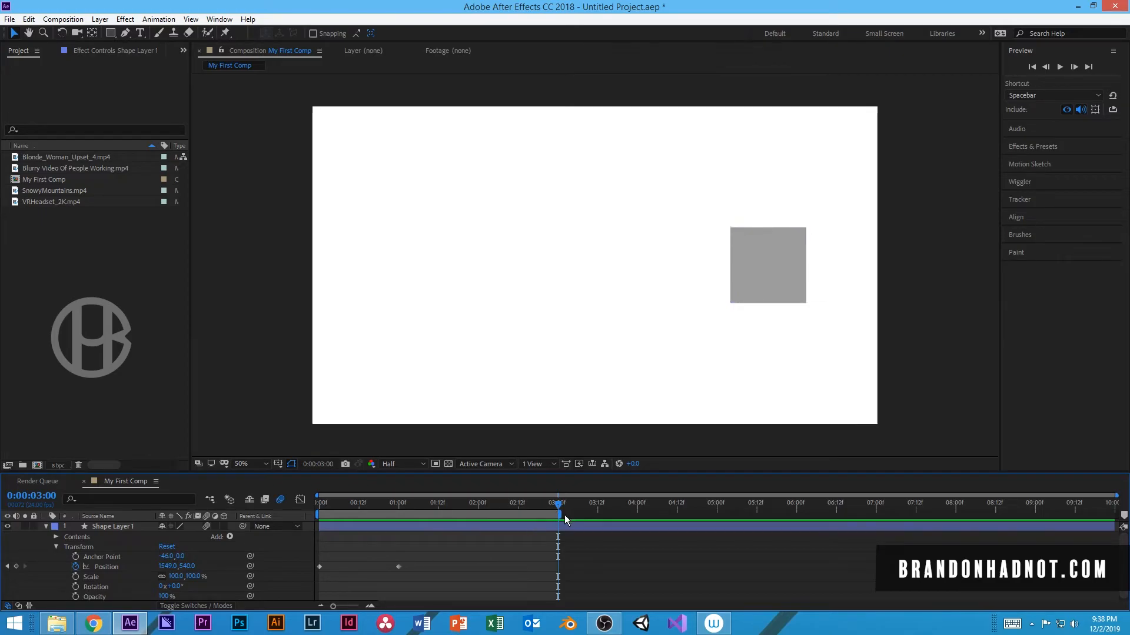
drag(560, 515, 1118, 513)
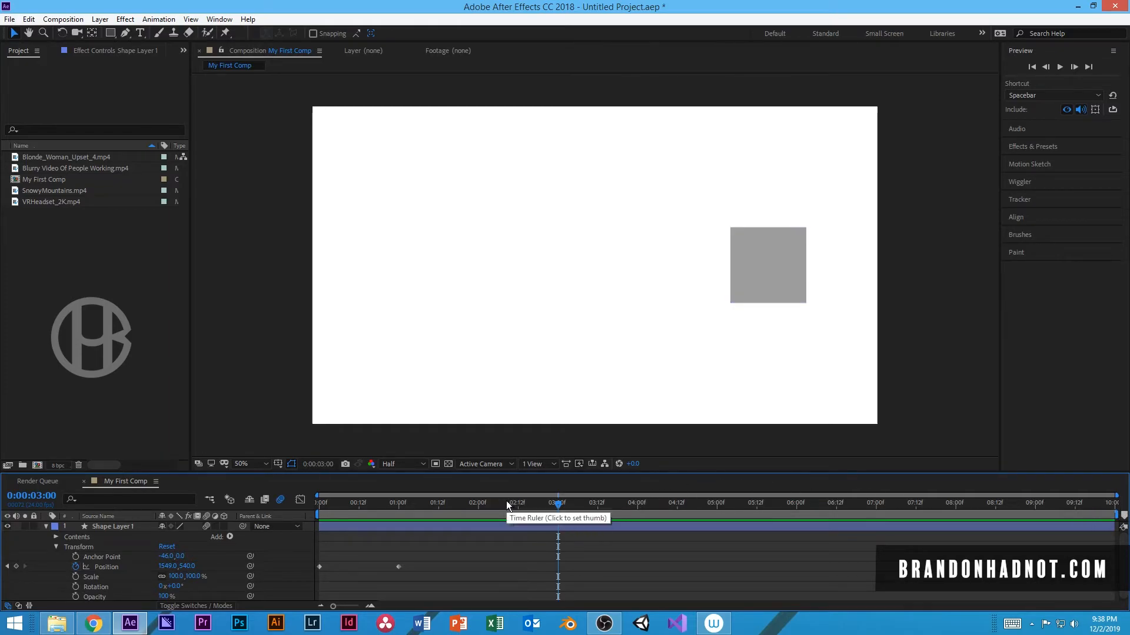
key(n)
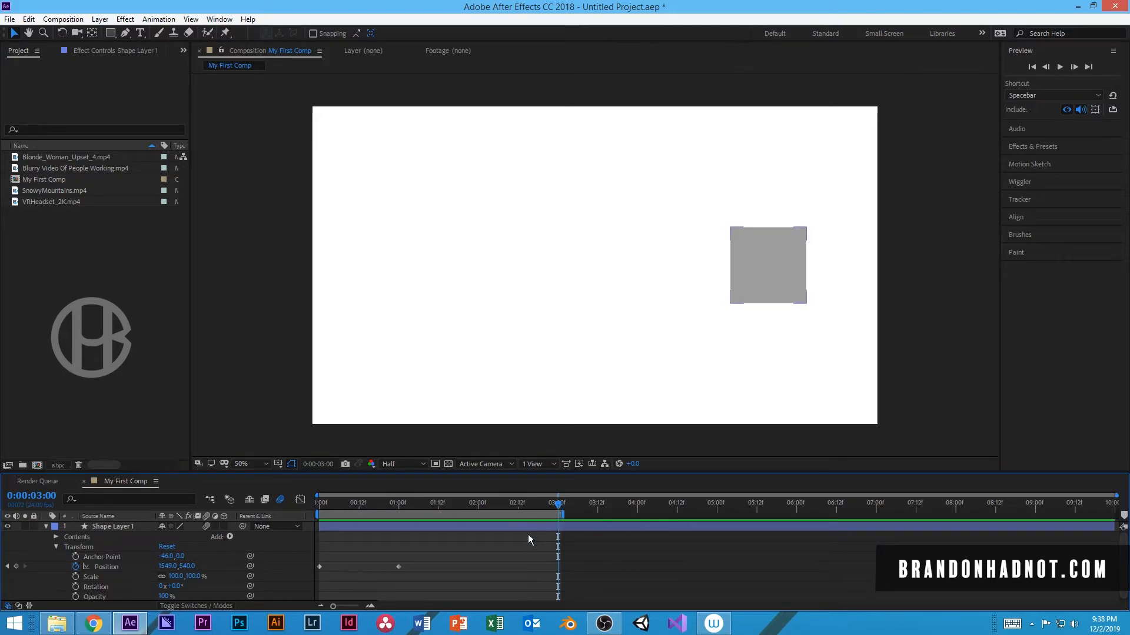
Add a Position keyframe for the square at 12 frames with the Y position set to 243.
drag(558, 504, 361, 504)
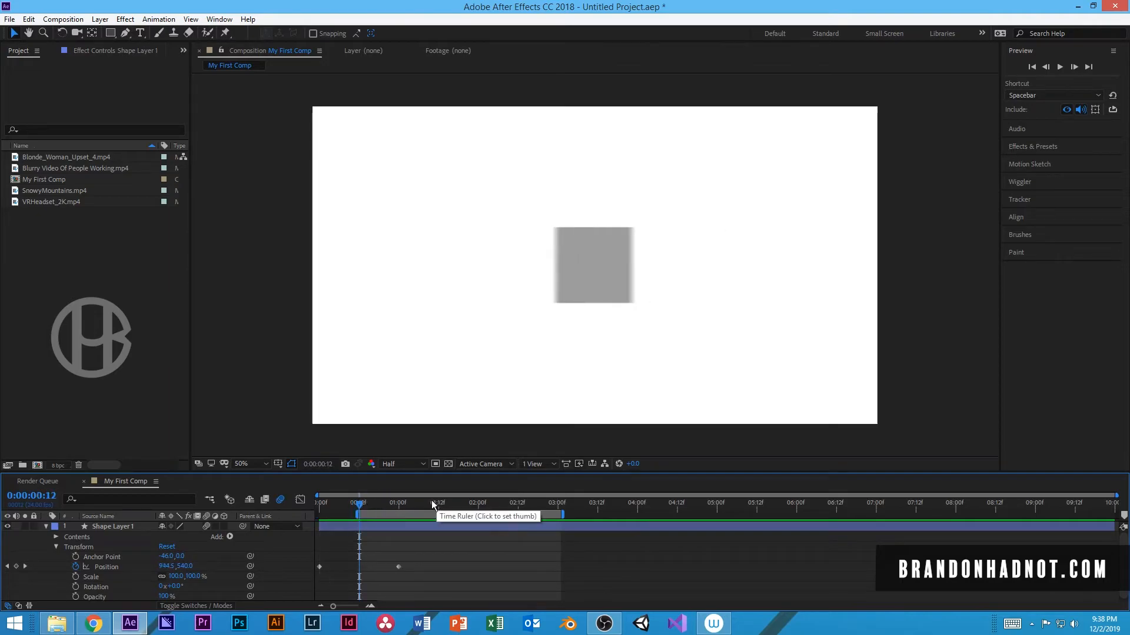
key(ctrl+z)
mouse_move(340, 505)
mouse_down()
mouse_move(488, 505)
mouse_move(288, 507)
mouse_move(359, 509)
mouse_up()
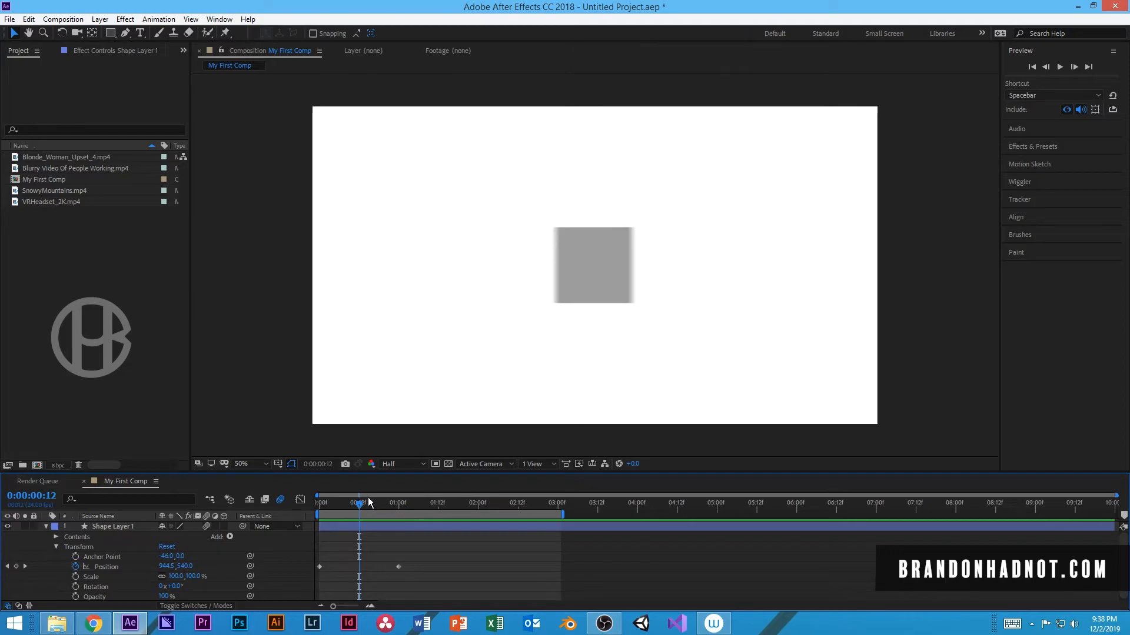
mouse_move(369, 503)
mouse_down()
mouse_move(343, 506)
mouse_move(392, 506)
mouse_move(358, 514)
mouse_up()
drag(189, 566, 17, 566)
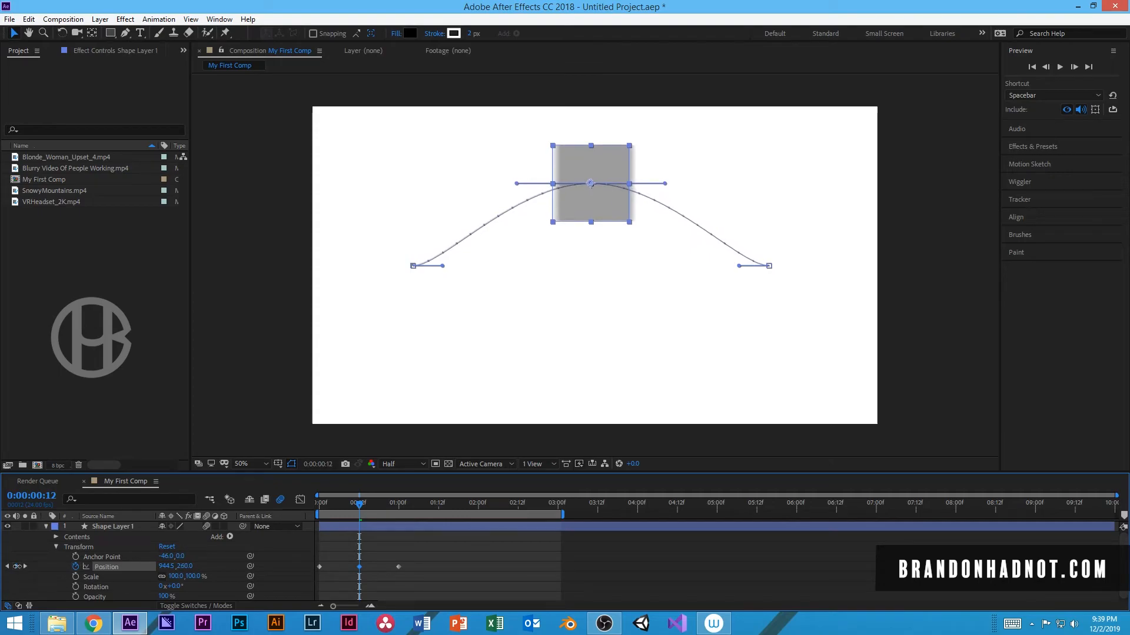
mouse_move(185, 566)
mouse_down()
mouse_move(218, 564)
mouse_move(171, 570)
mouse_up()
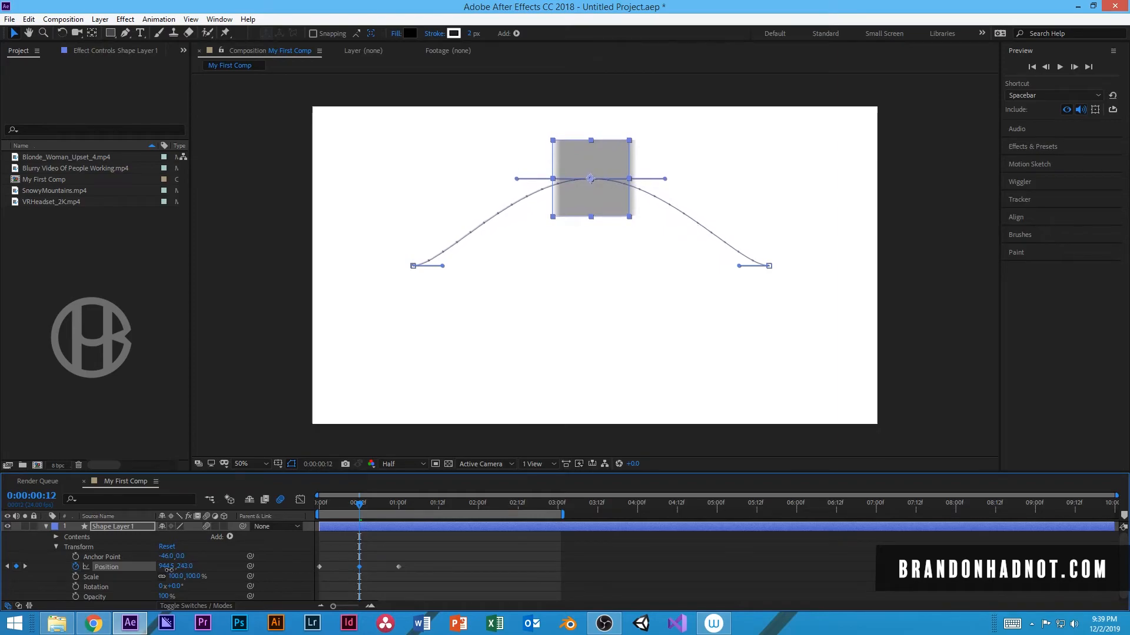
click(493, 571)
Keyframe the square's Rotation at the first frame, and at 1 second with one full revolution.
drag(359, 504, 309, 506)
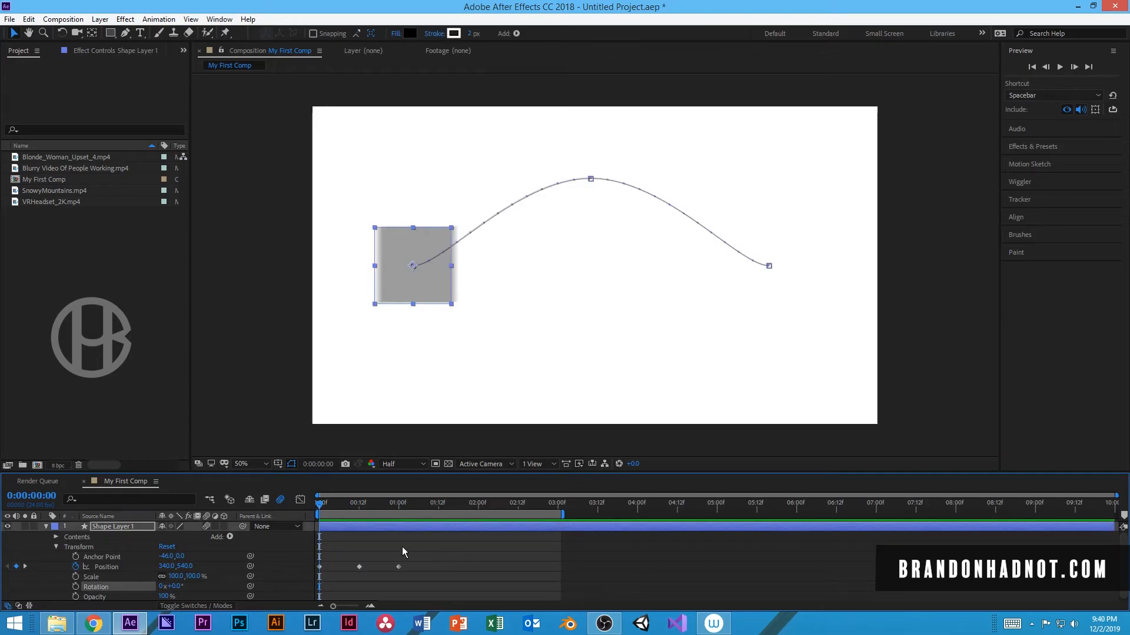
click(75, 588)
drag(323, 510, 400, 508)
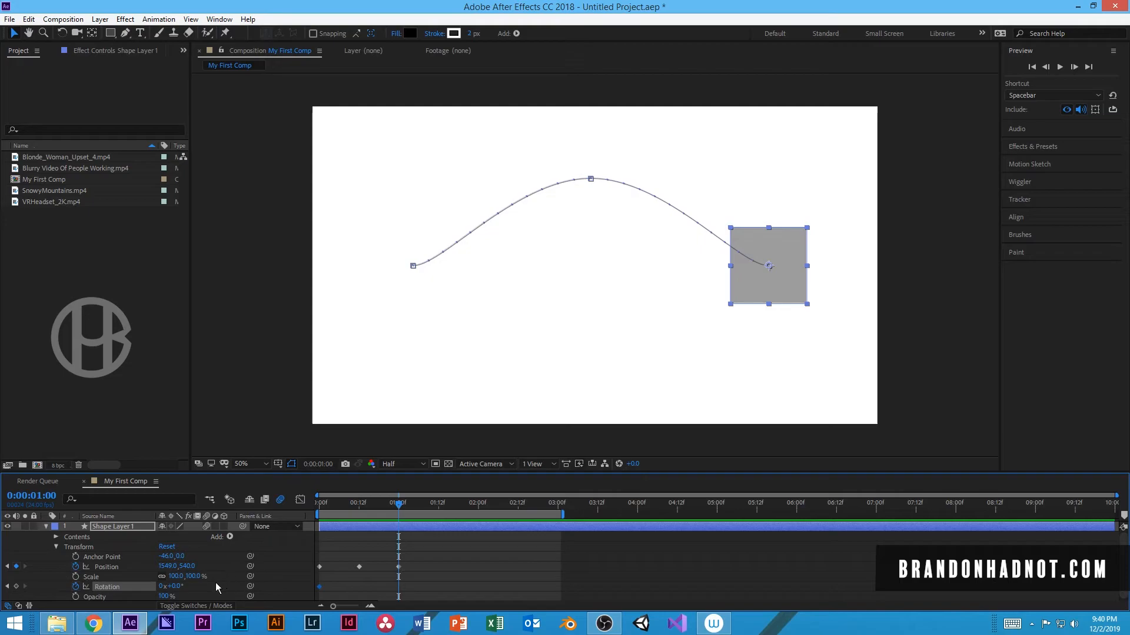
click(161, 586)
text(1)
key(Return)
Preview the arcing, rotating square from the first frame and scrub just past the last keyframes.
drag(400, 510, 433, 524)
click(492, 552)
key(Home)
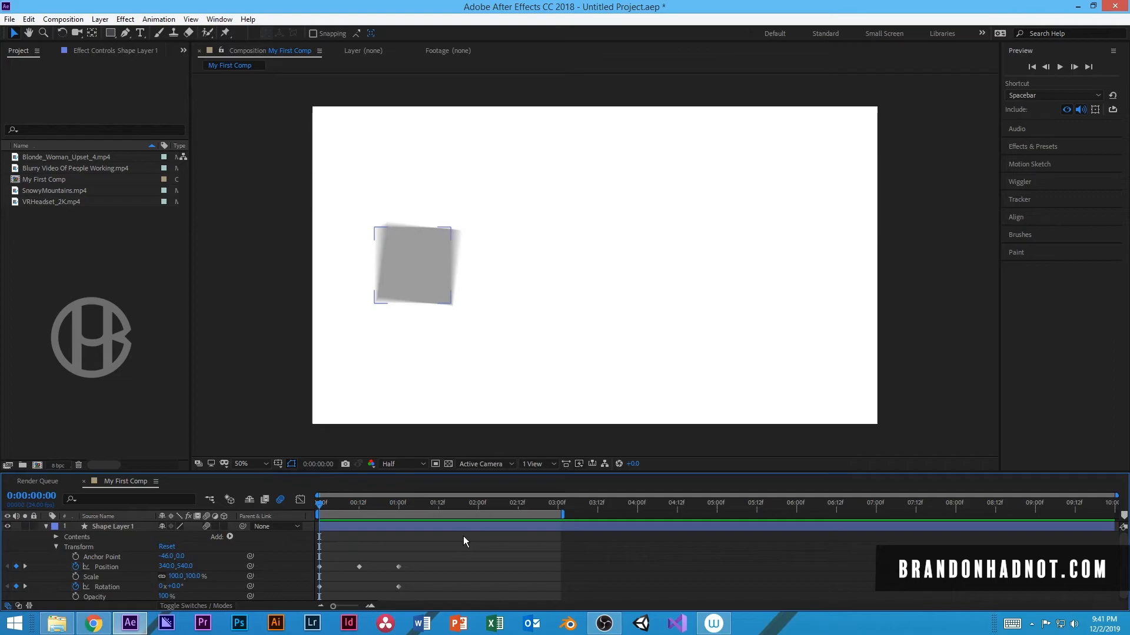
key(space)
key(space)
drag(461, 504, 424, 525)
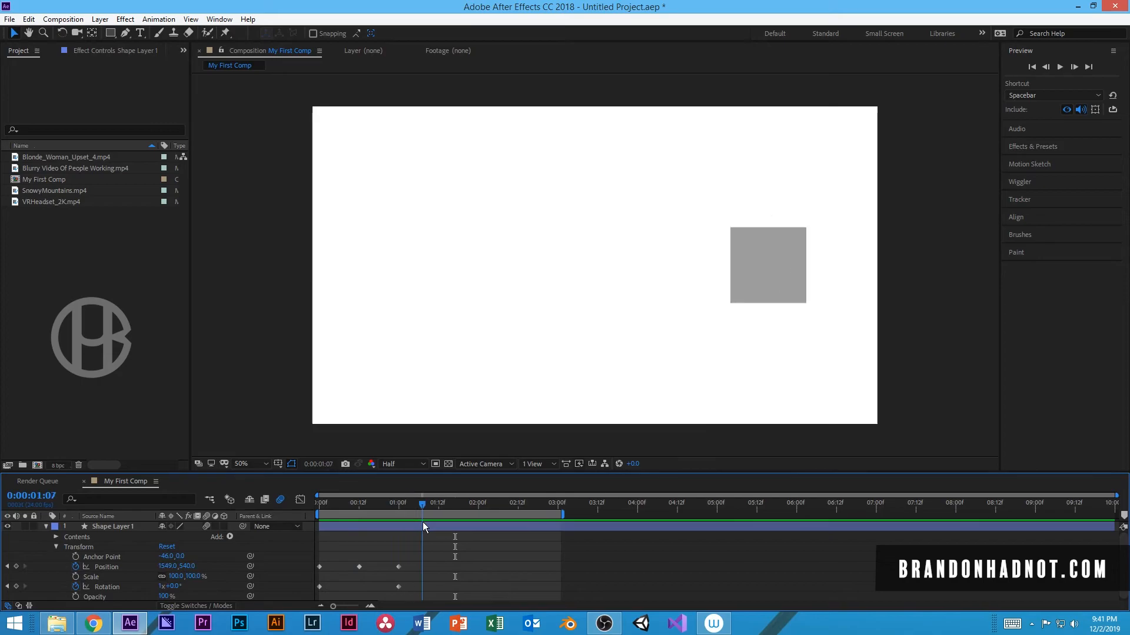
click(421, 527)
click(383, 563)
mouse_move(414, 509)
mouse_down()
mouse_move(316, 515)
mouse_move(411, 510)
mouse_up()
Save the project as MyFirstComp in the ColorKeyingTutProjectFiles folder.
click(10, 18)
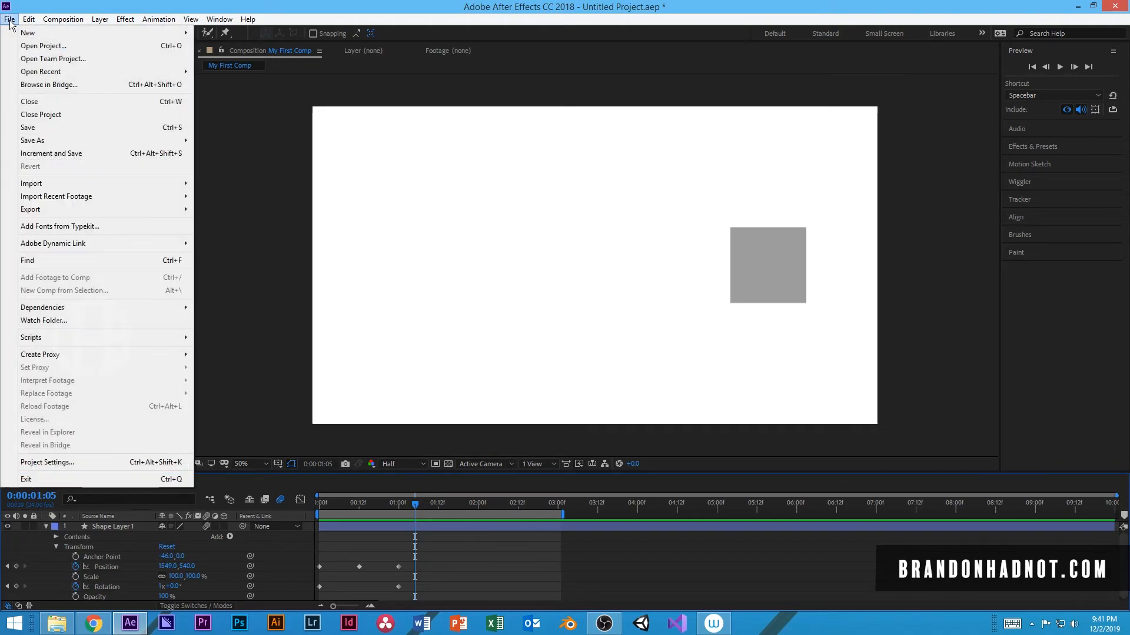
click(40, 128)
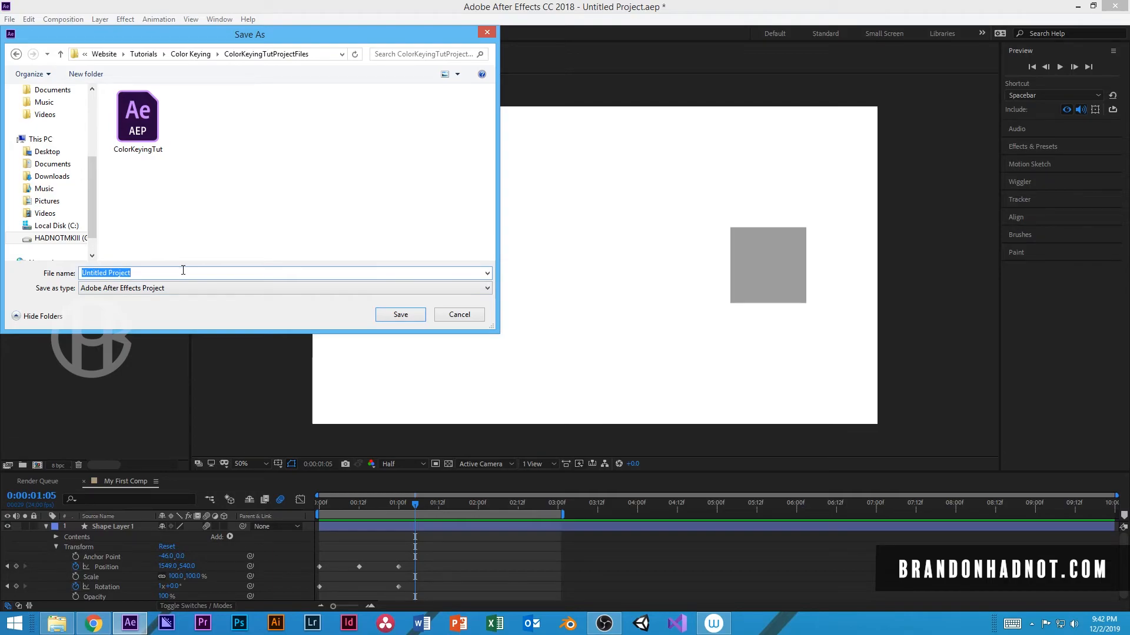
text(MyFirstComp)
click(415, 316)
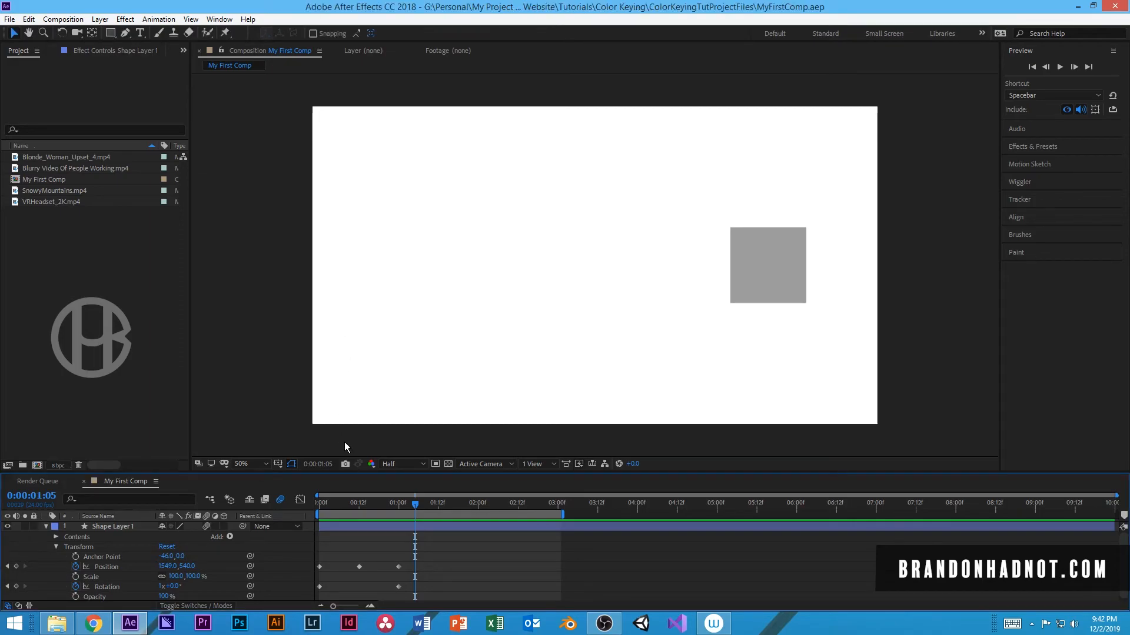
Play back the saved animation once more and check the preview's loop option.
drag(417, 504, 333, 514)
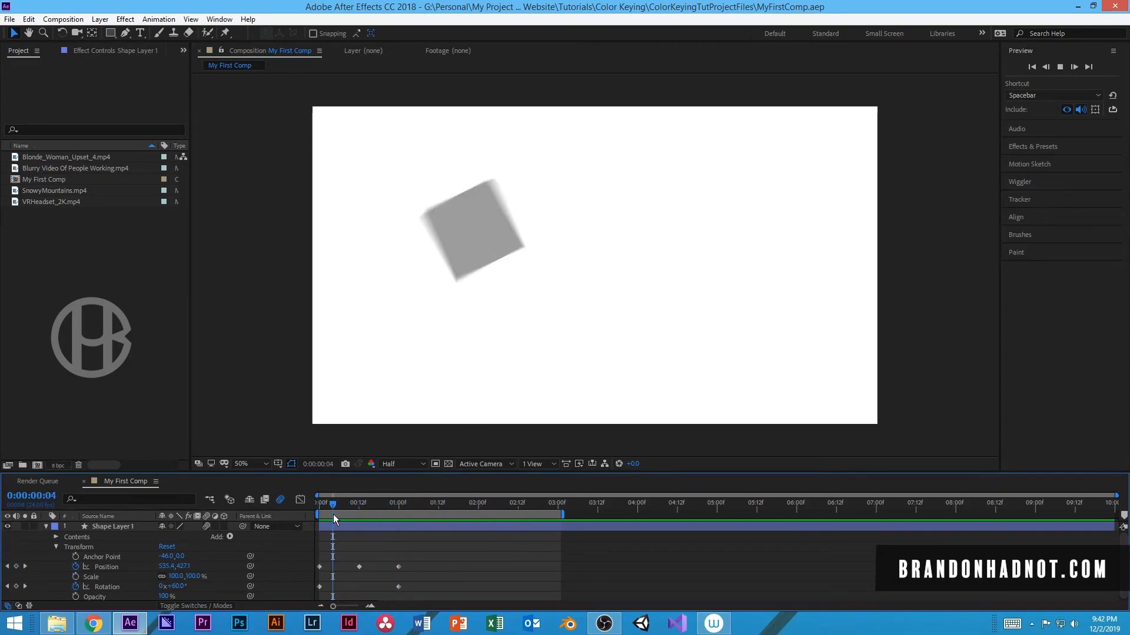
key(space)
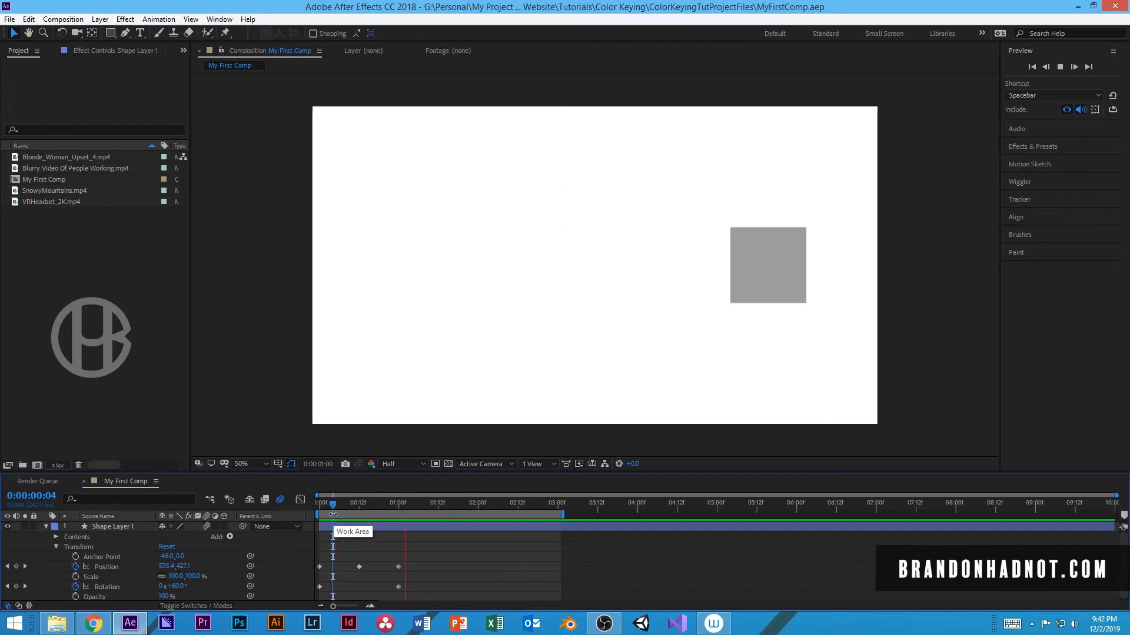
key(space)
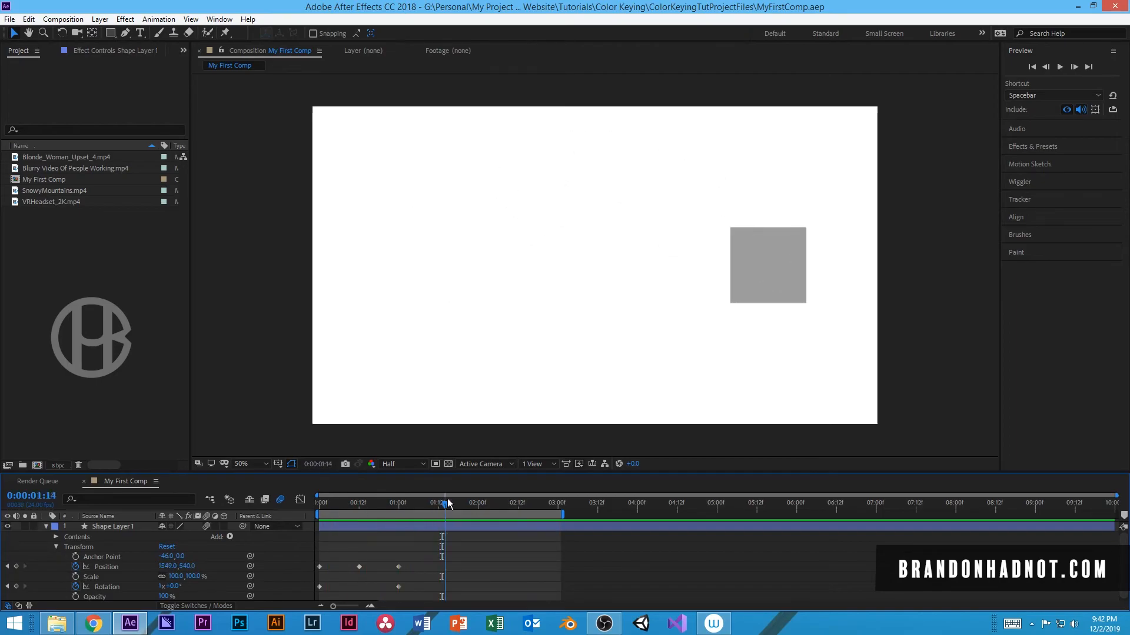
click(1112, 112)
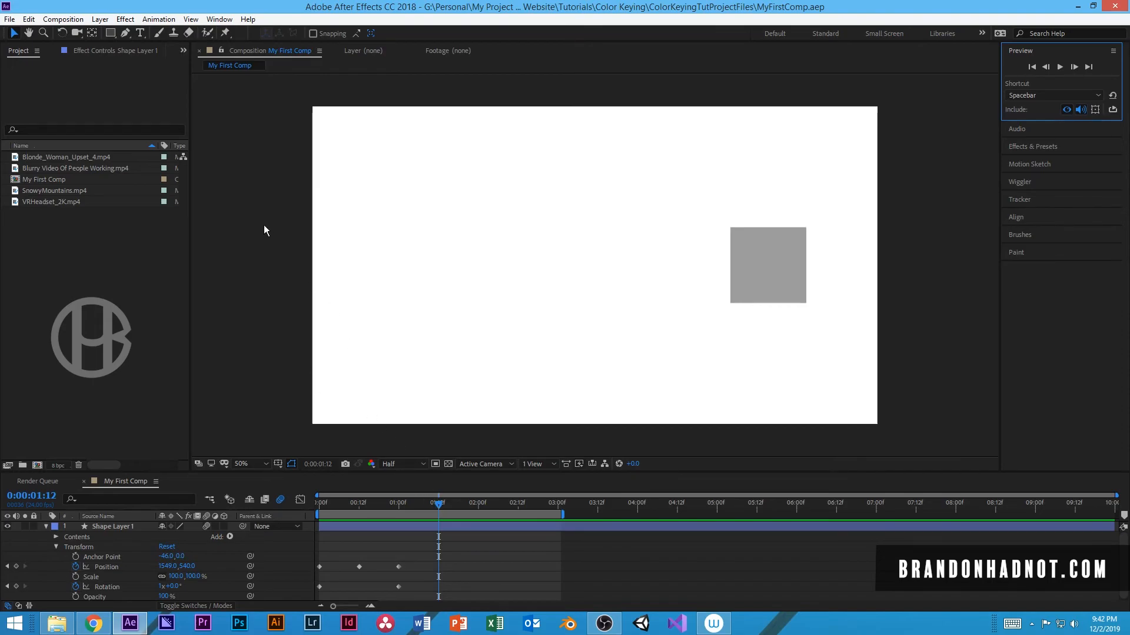
Add My First Comp to the render queue.
click(9, 20)
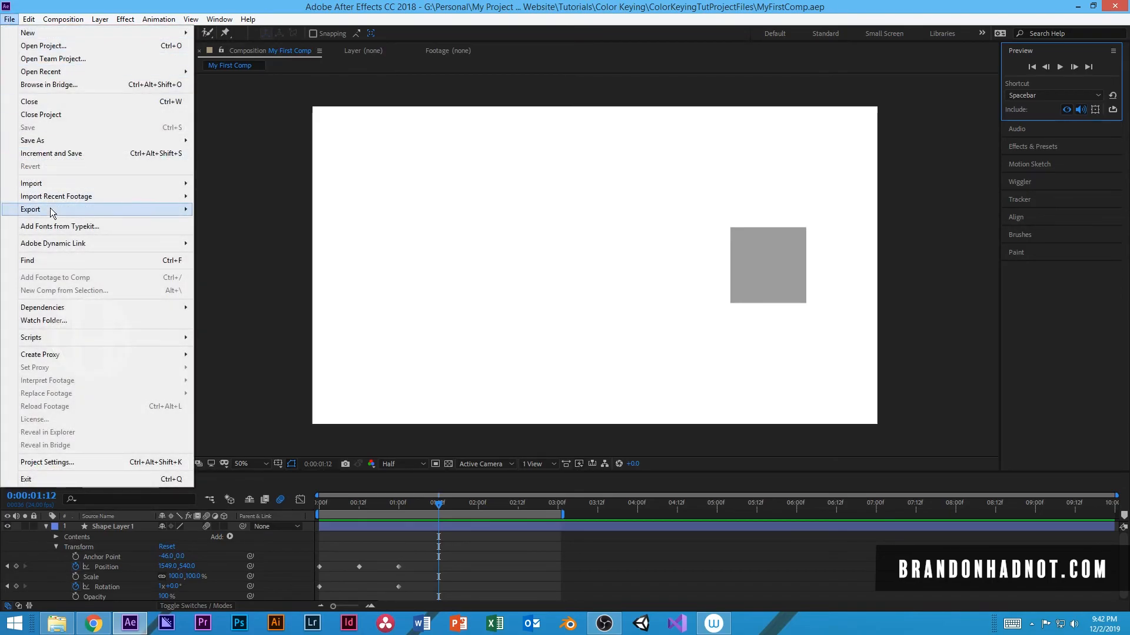
mouse_move(52, 212)
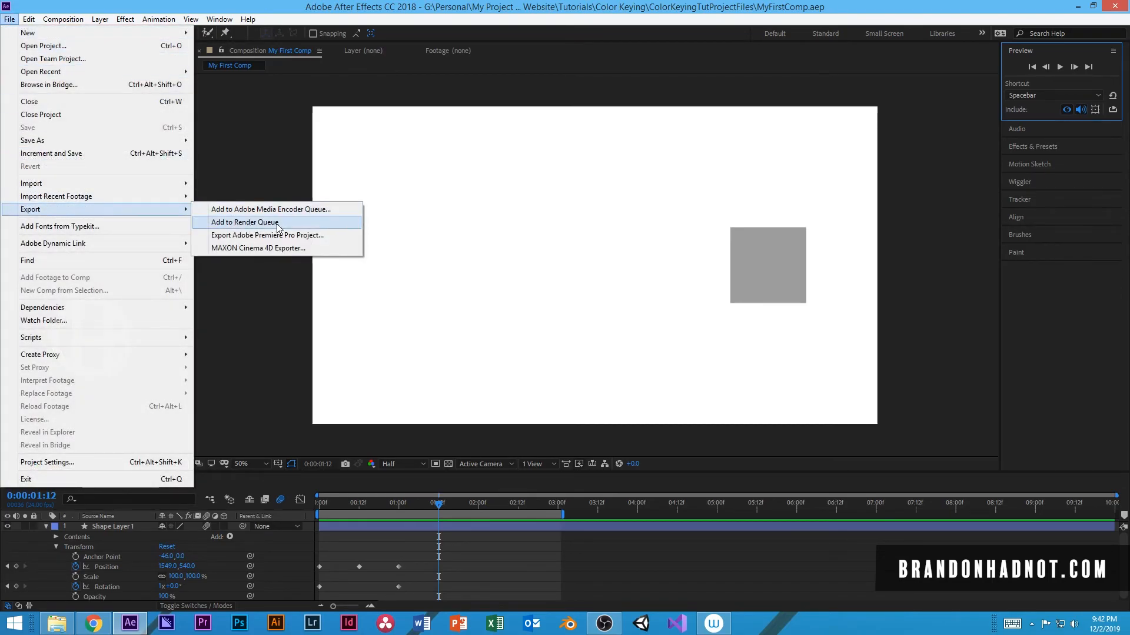
click(302, 222)
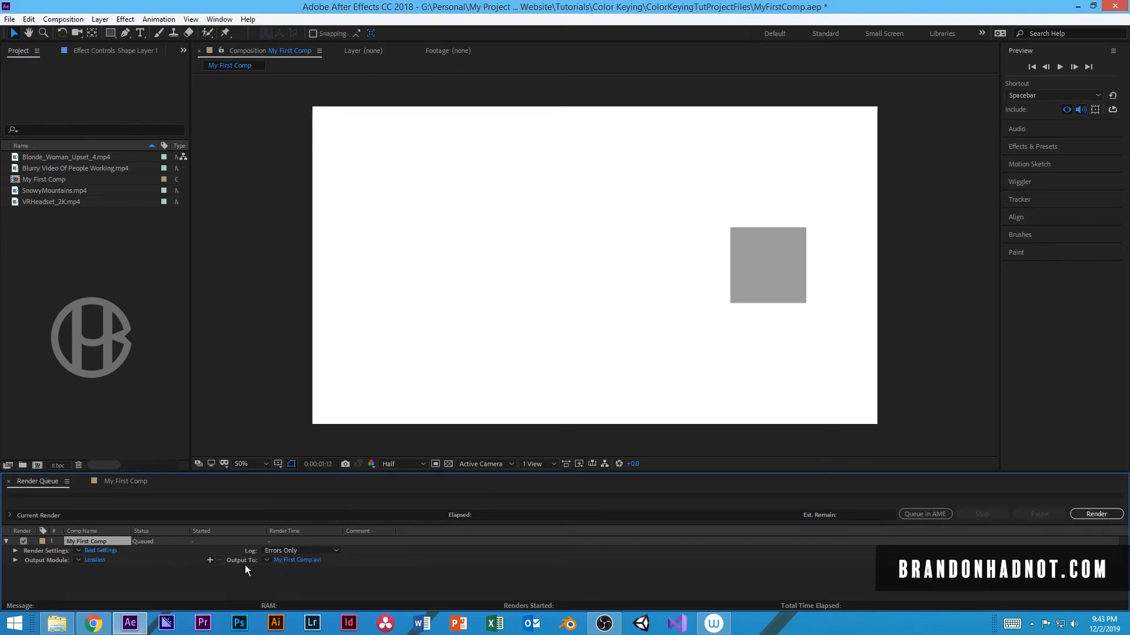
Set the output movie to be saved as MyFirstComp in the Getting Started folder.
click(297, 559)
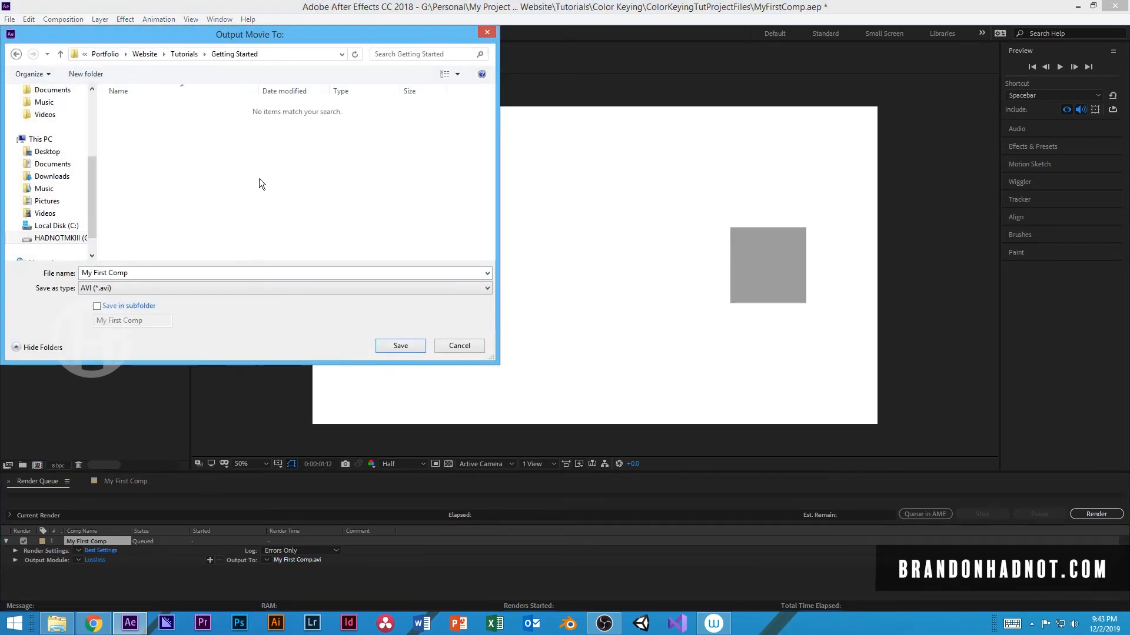
click(179, 274)
click(180, 275)
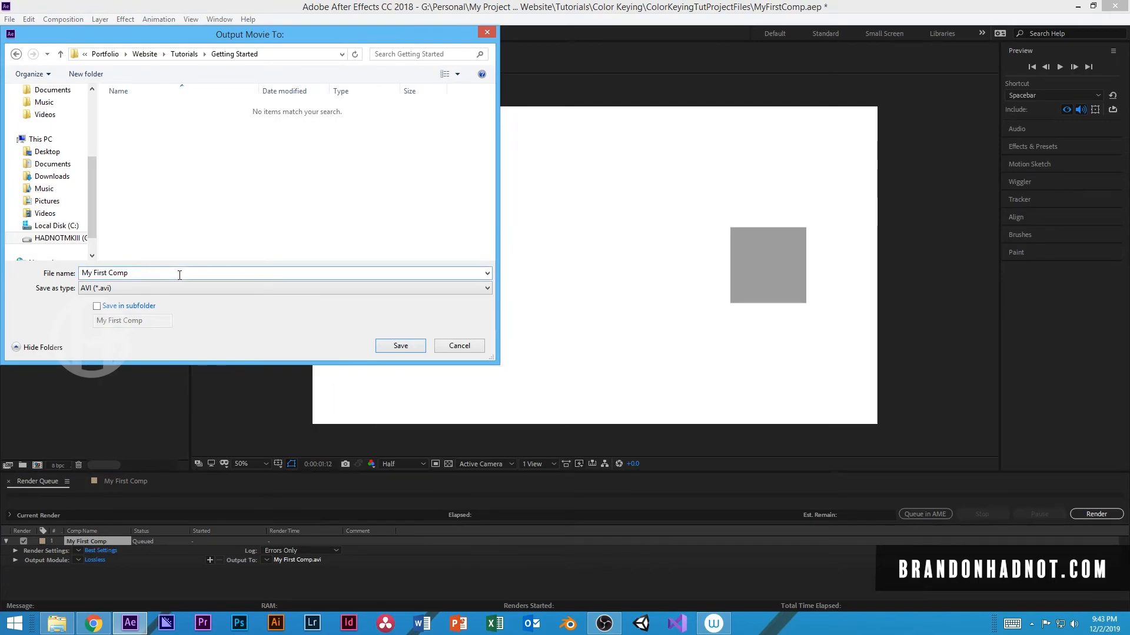
key(BackSpace)
key(BackSpace)
click(402, 344)
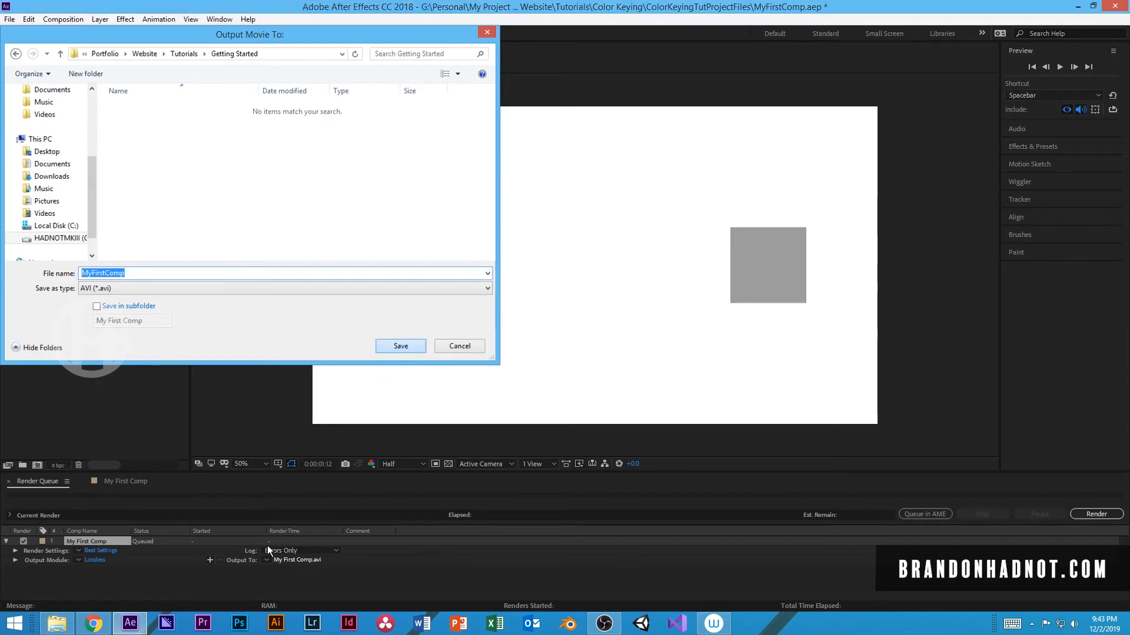
Change the output module's format to QuickTime and render the composition.
click(100, 562)
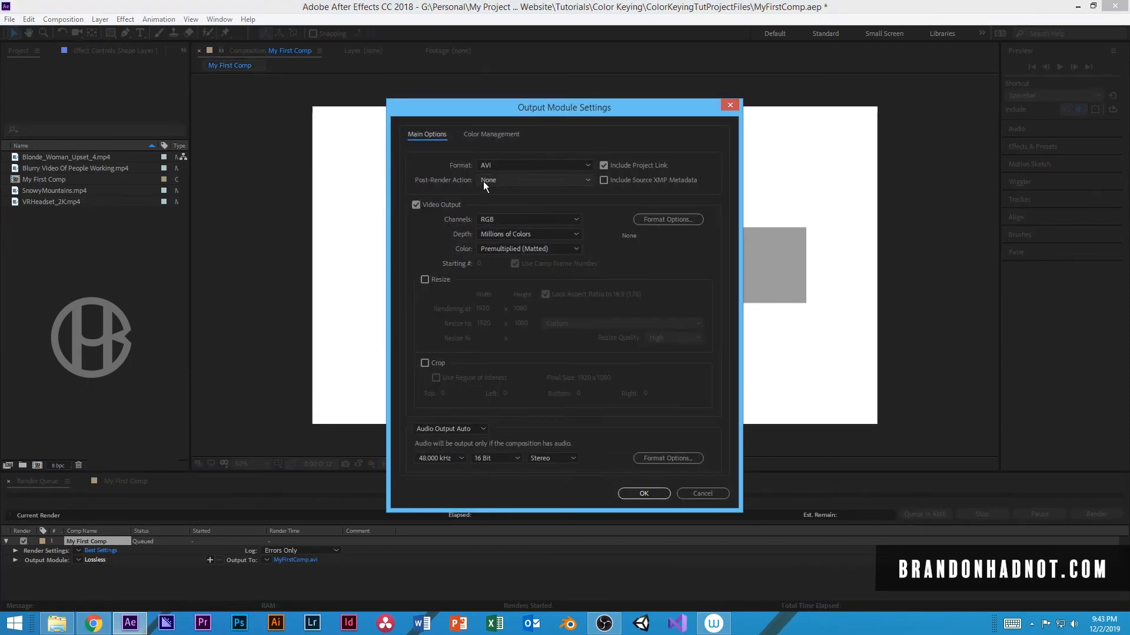
click(517, 165)
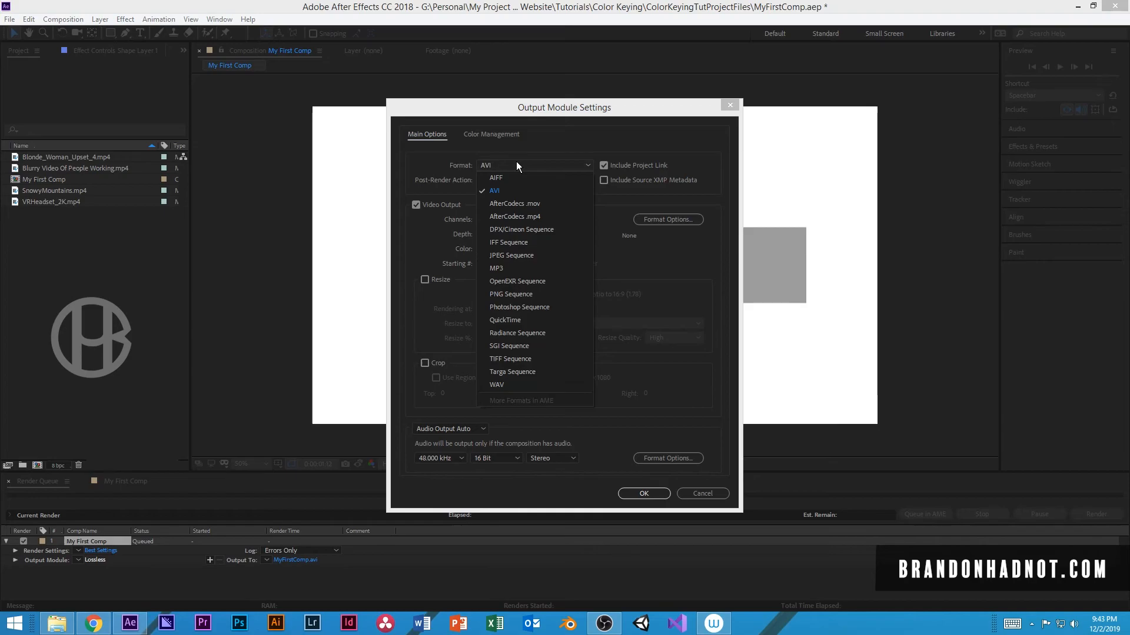
click(505, 319)
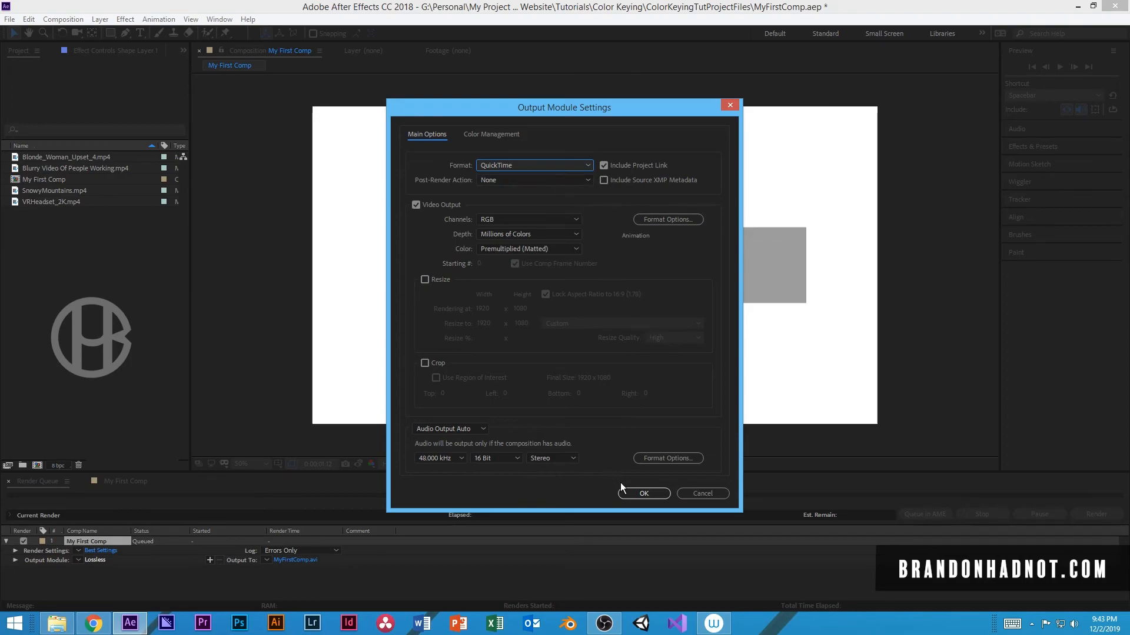
click(635, 492)
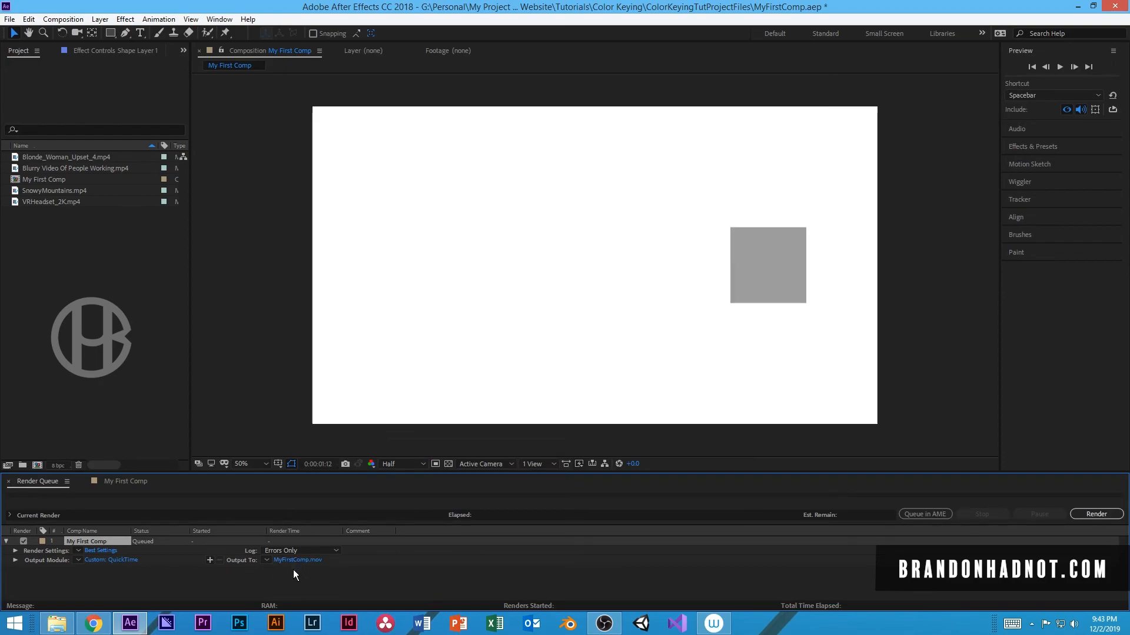
click(1098, 514)
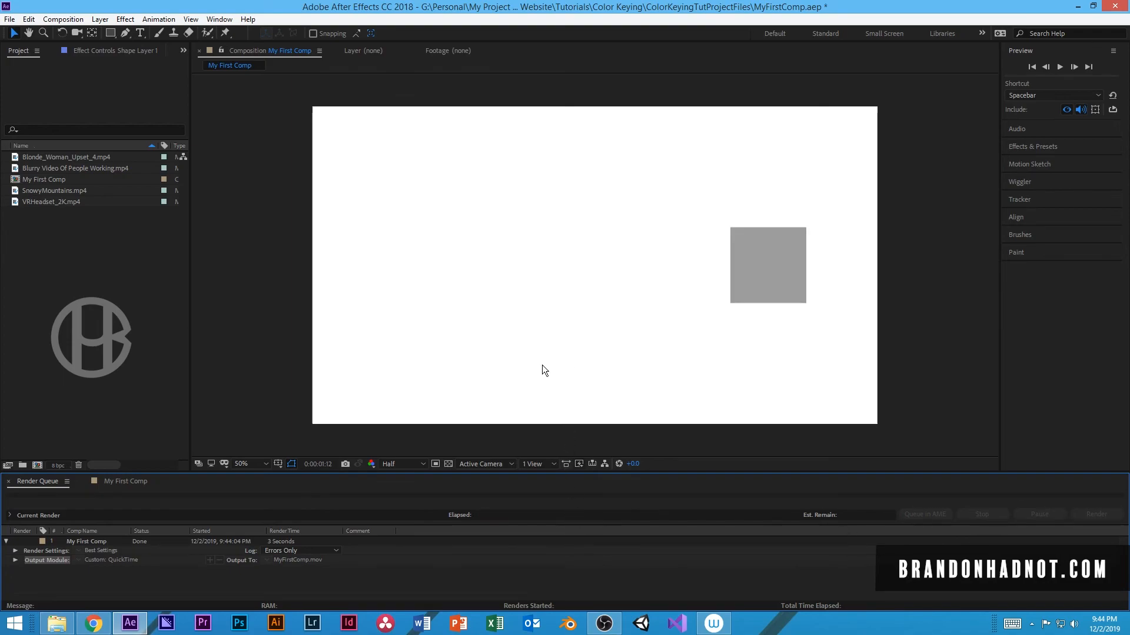
Switch to File Explorer, open the rendered MyFirstComp movie from the Getting Started folder, and play it.
click(56, 623)
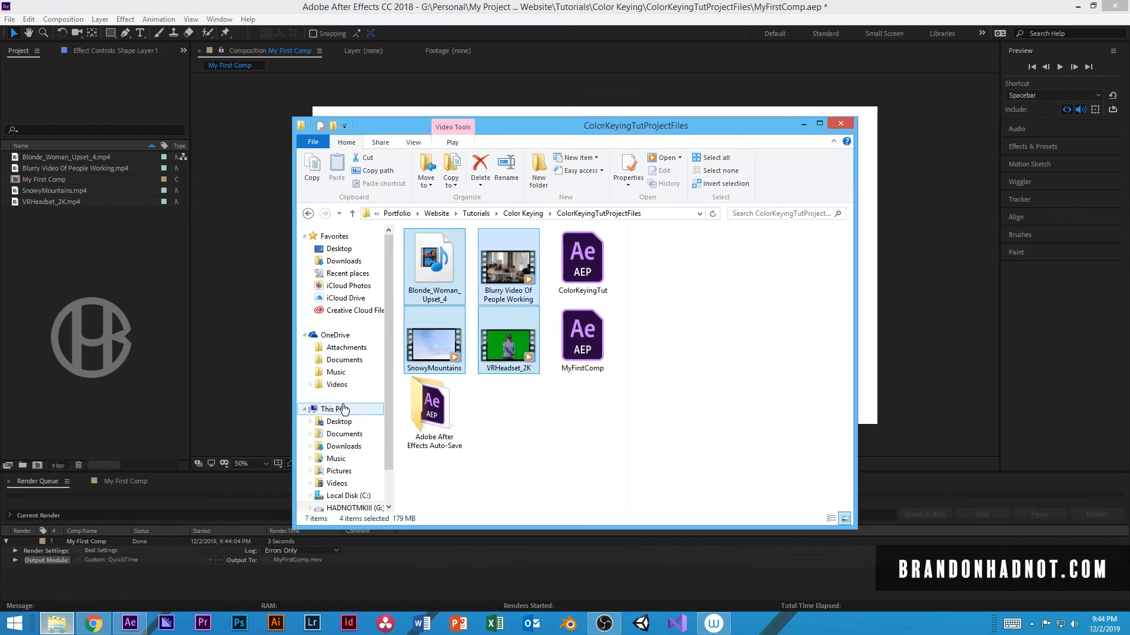
click(532, 213)
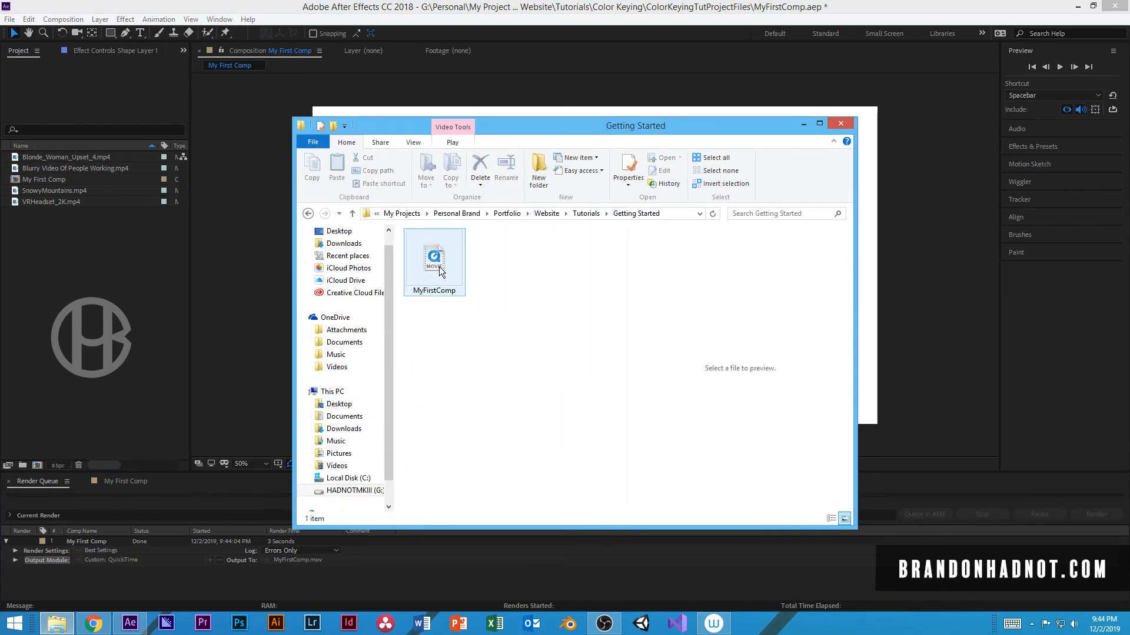
click(456, 291)
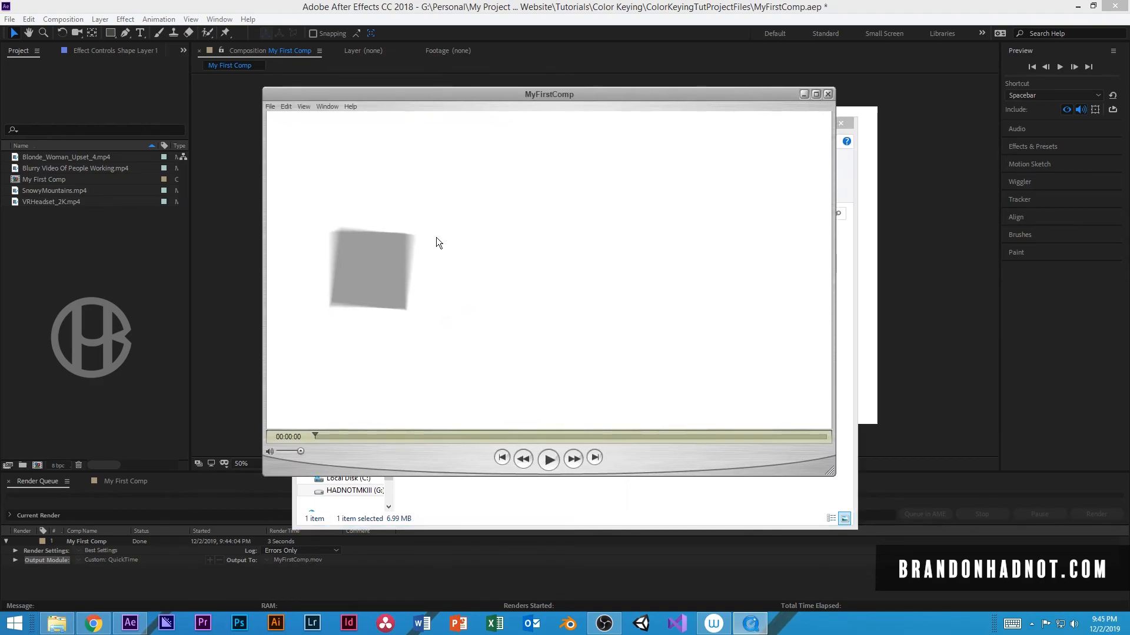
click(552, 459)
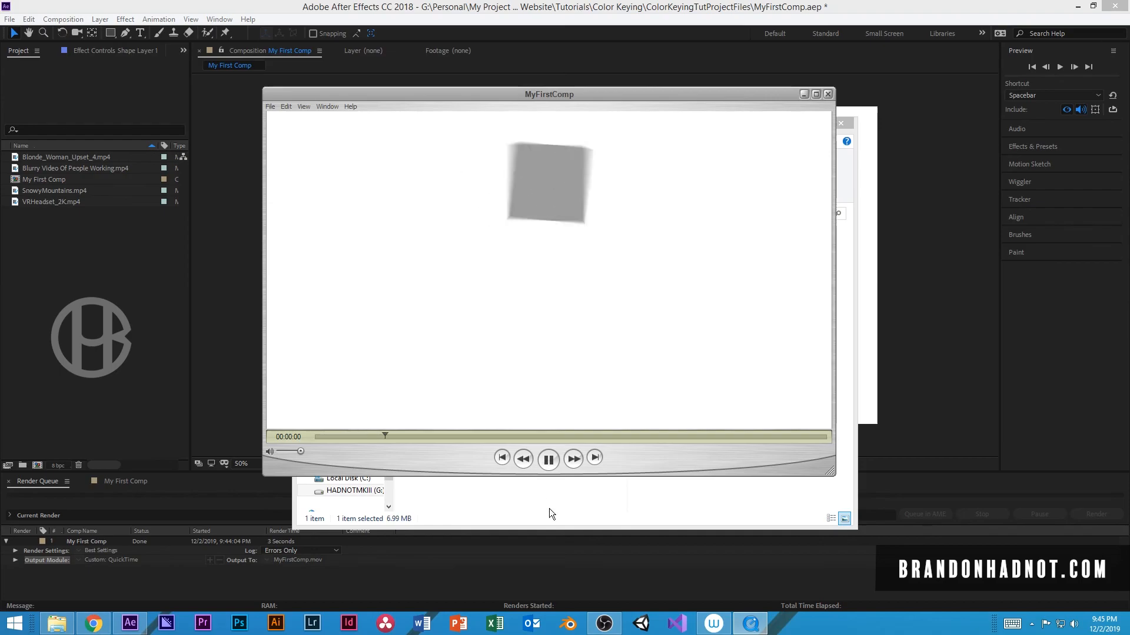
click(546, 464)
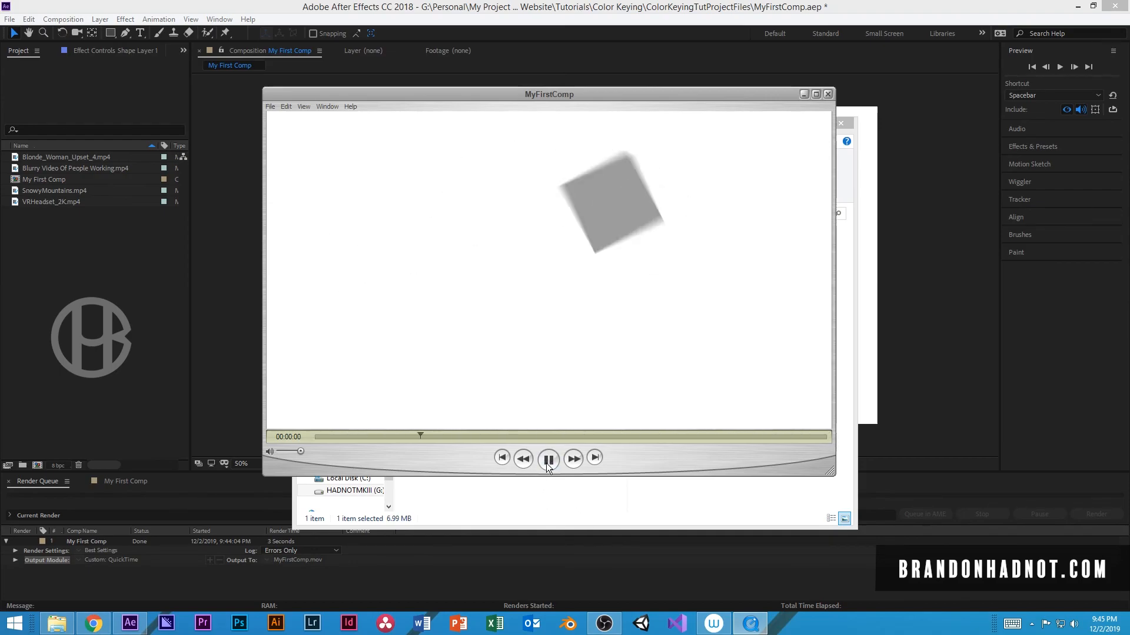